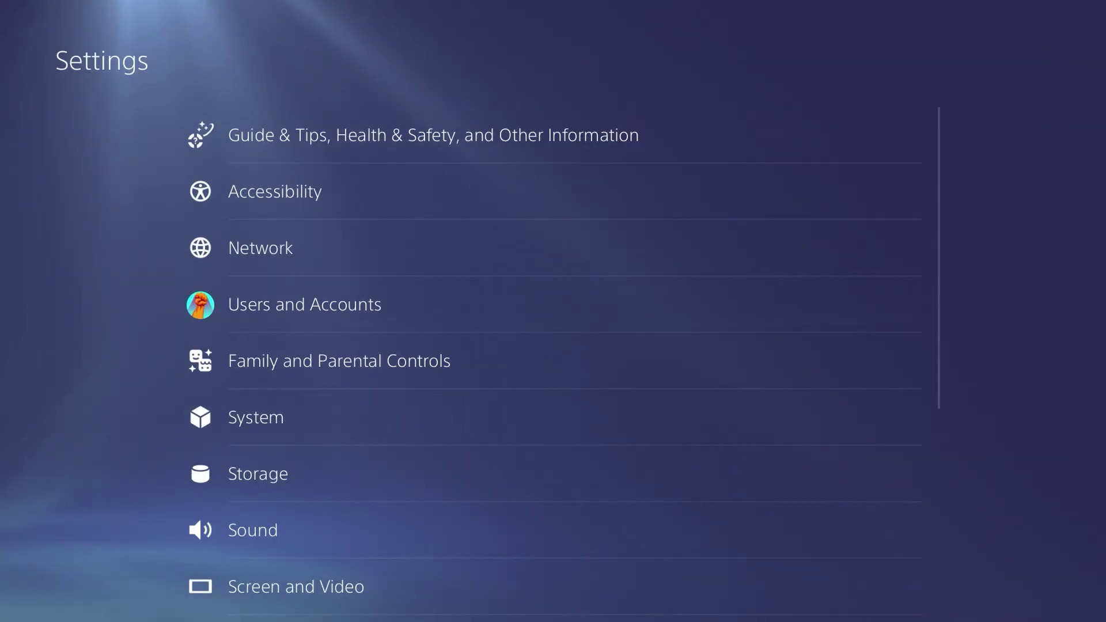
key(Down)
key(Up)
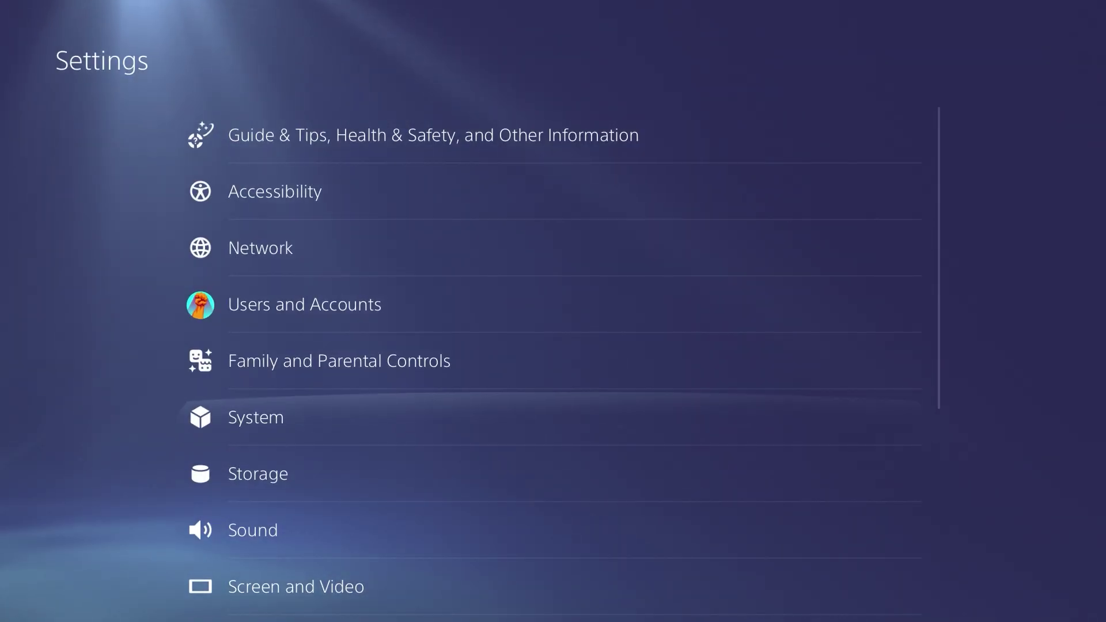
key(Return)
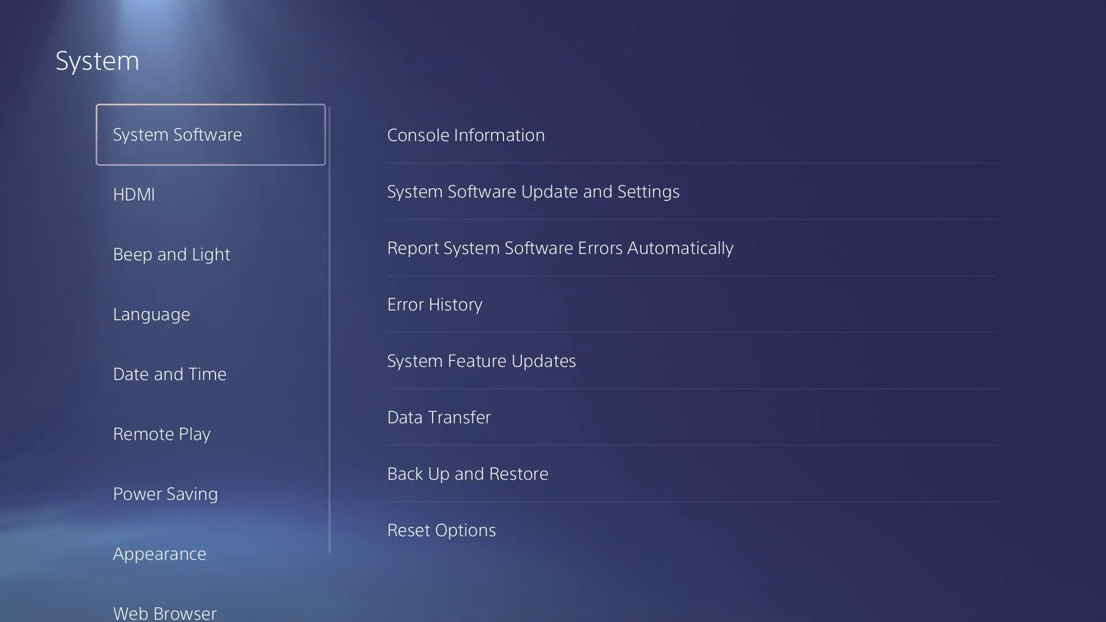
key(Escape)
Open Saved Data and Game/App Settings in the console's settings.
key(Down)
key(Down)
key(Down)
key(Down)
key(Down)
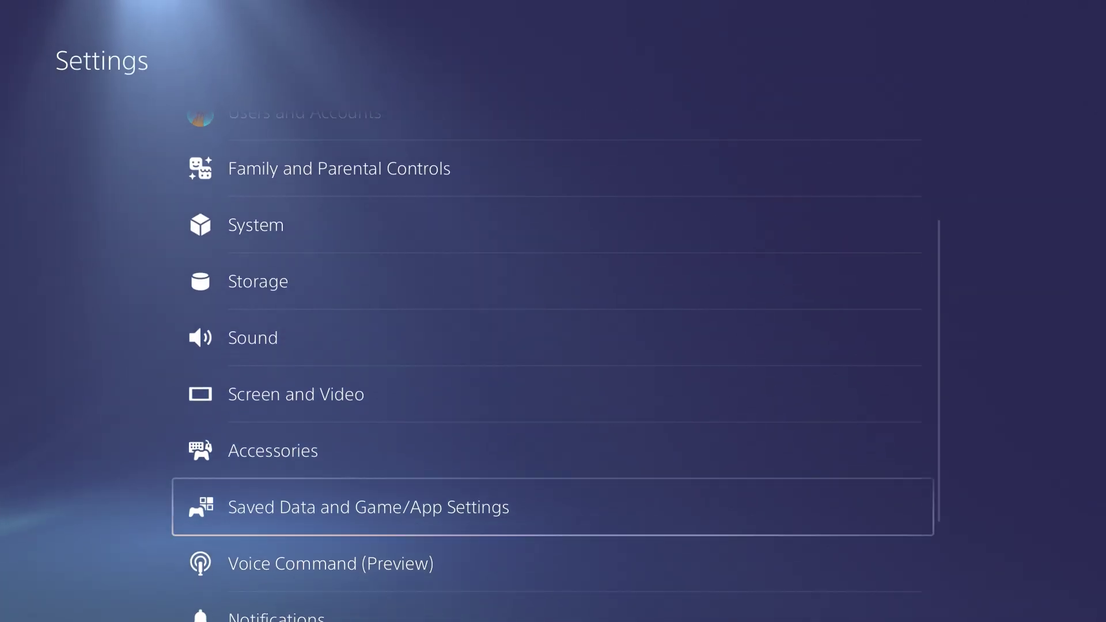
key(Return)
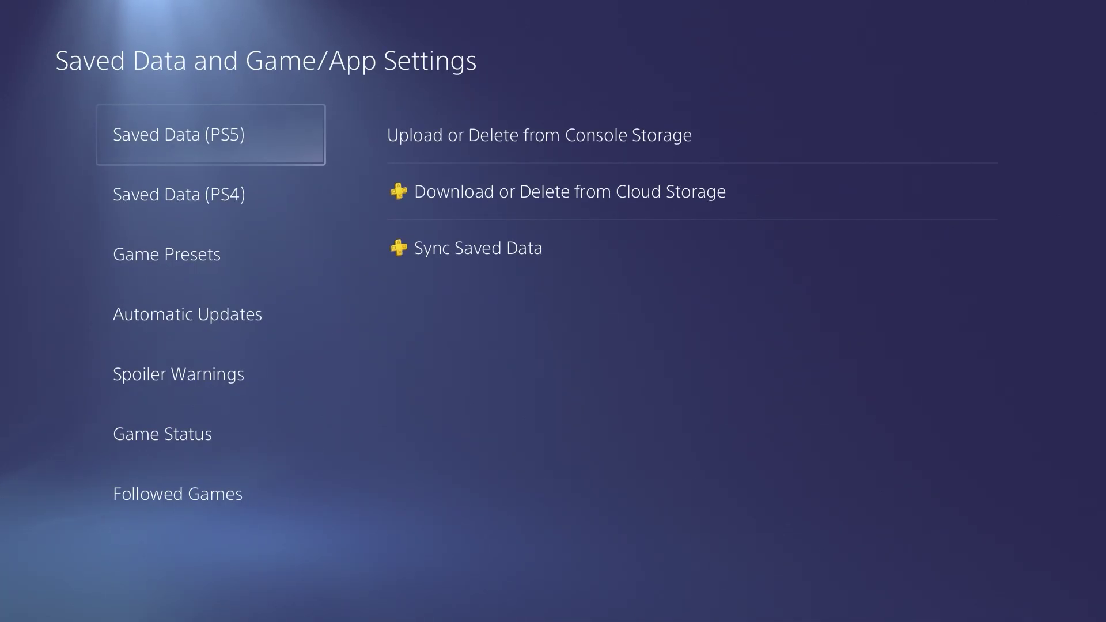
Open the PS4 saved data kept in console storage for upload, copying or deletion.
key(Down)
key(Right)
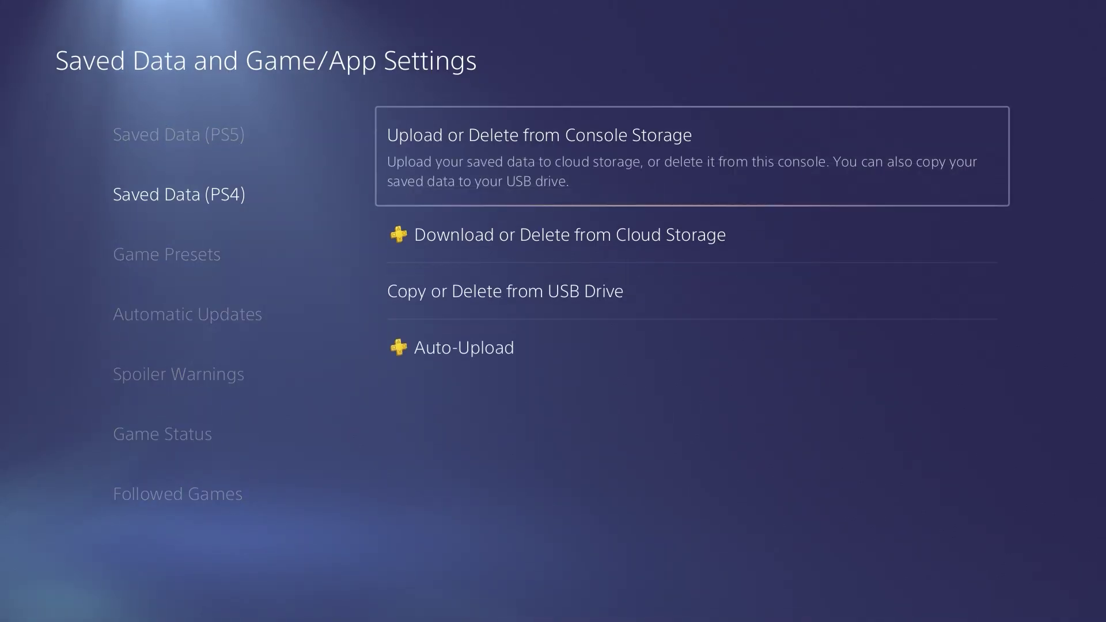
key(Down)
key(Down)
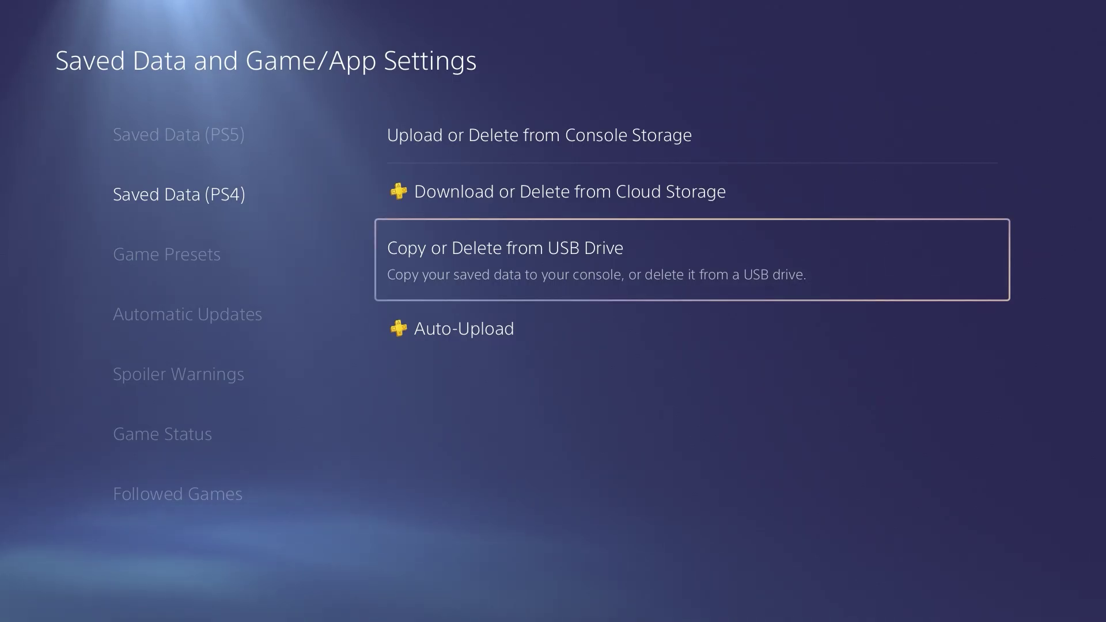
key(Up)
key(Up)
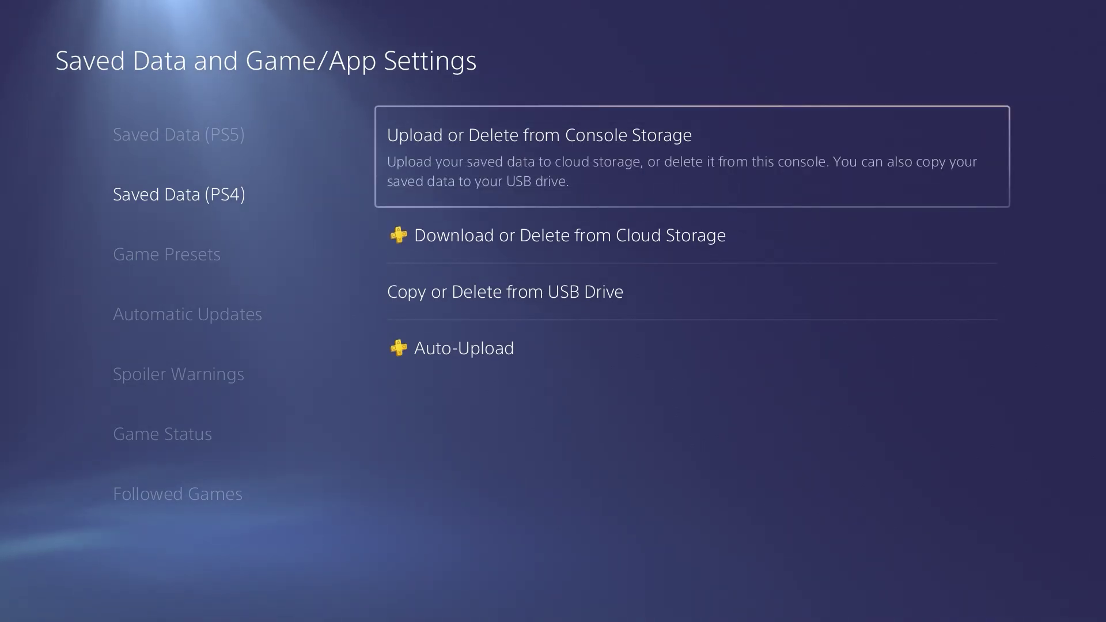
key(Return)
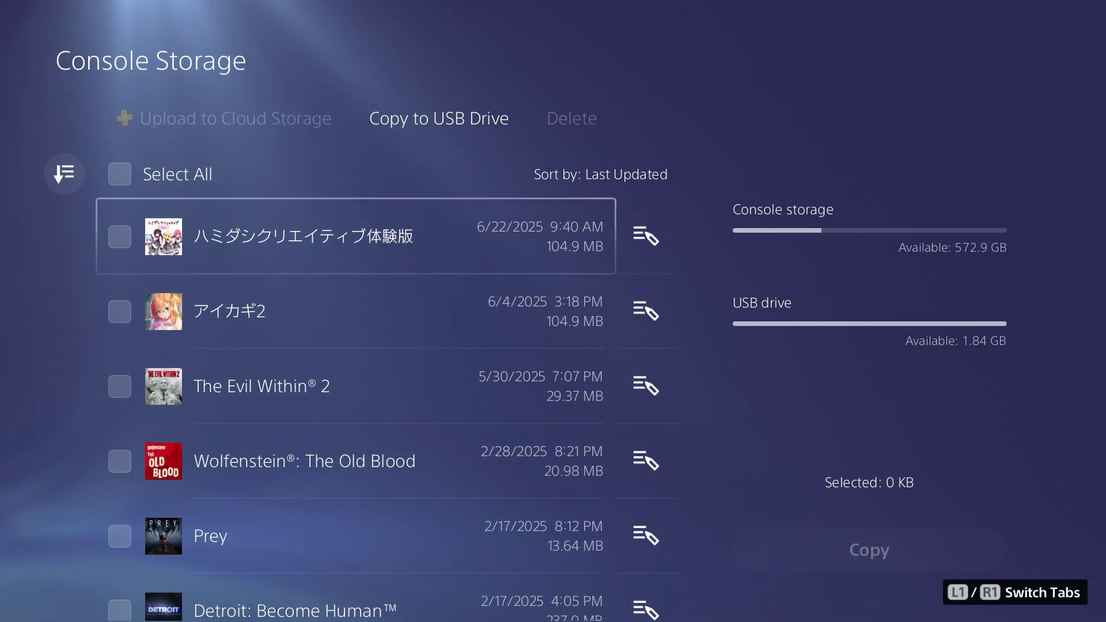
Copy the ハミダシクリエイティブ体験版 saved data from console storage to the USB drive and leave the settings.
key(Return)
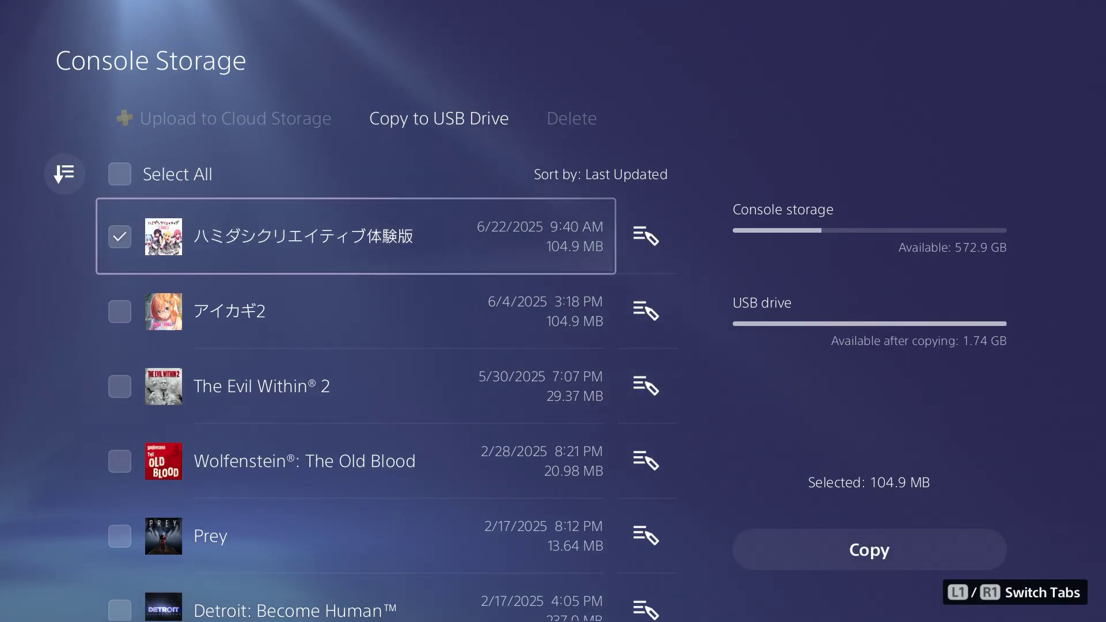
key(Right)
key(Right)
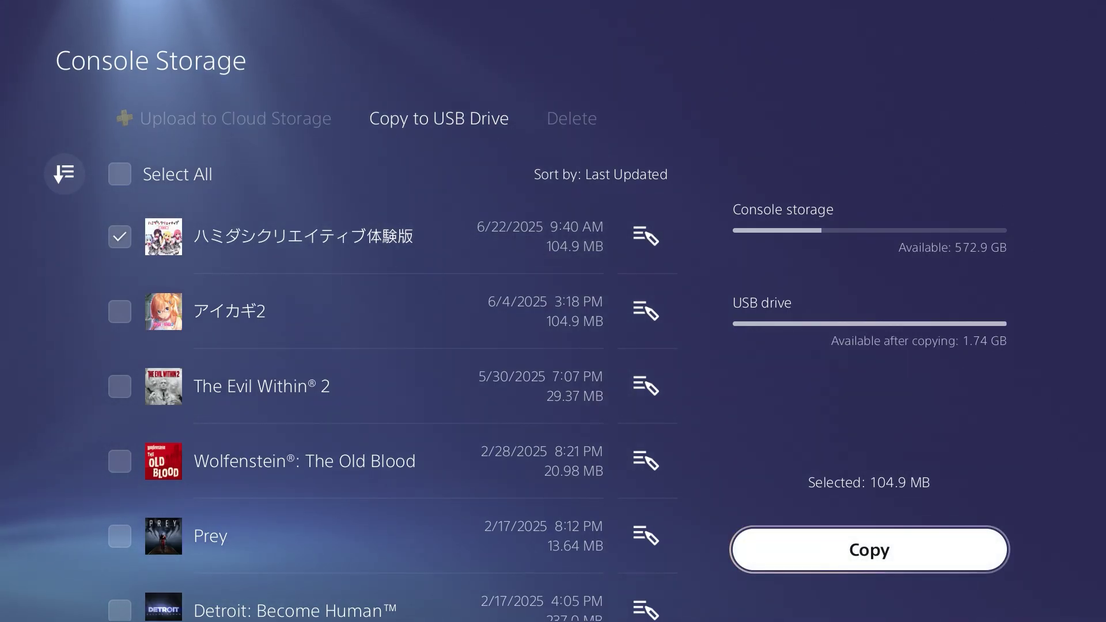
key(Return)
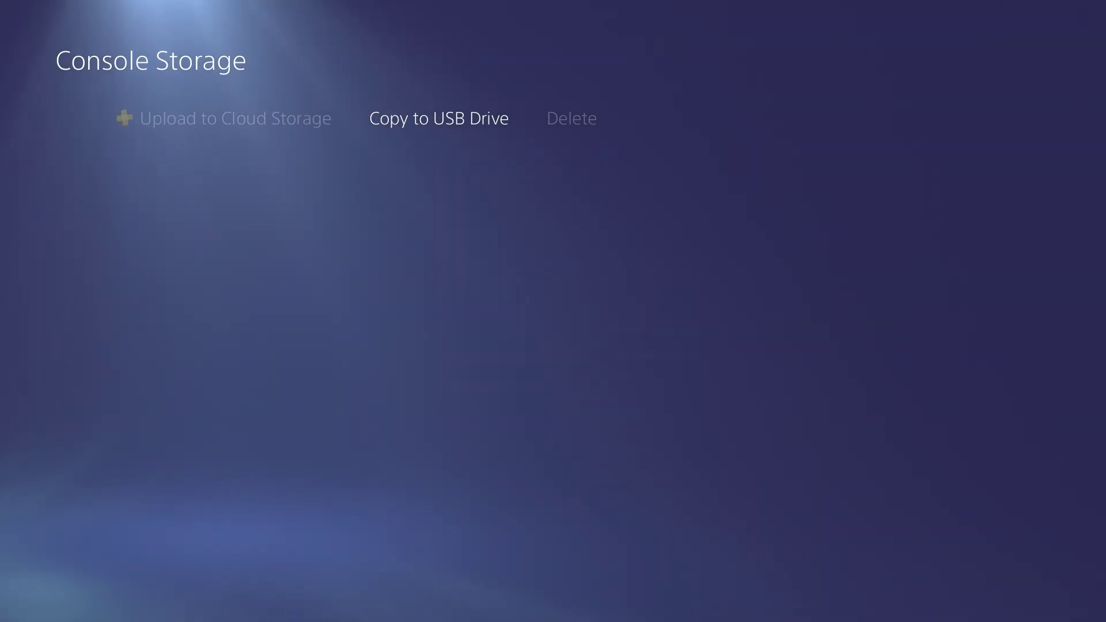
key(Escape)
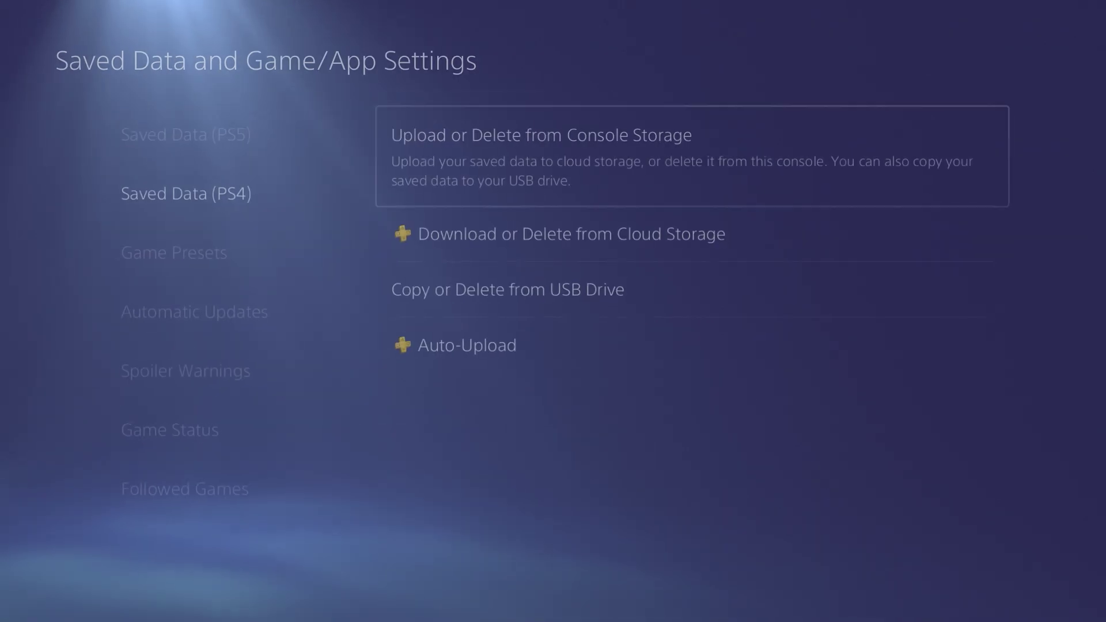
key(Escape)
key(Escape)
key(Escape)
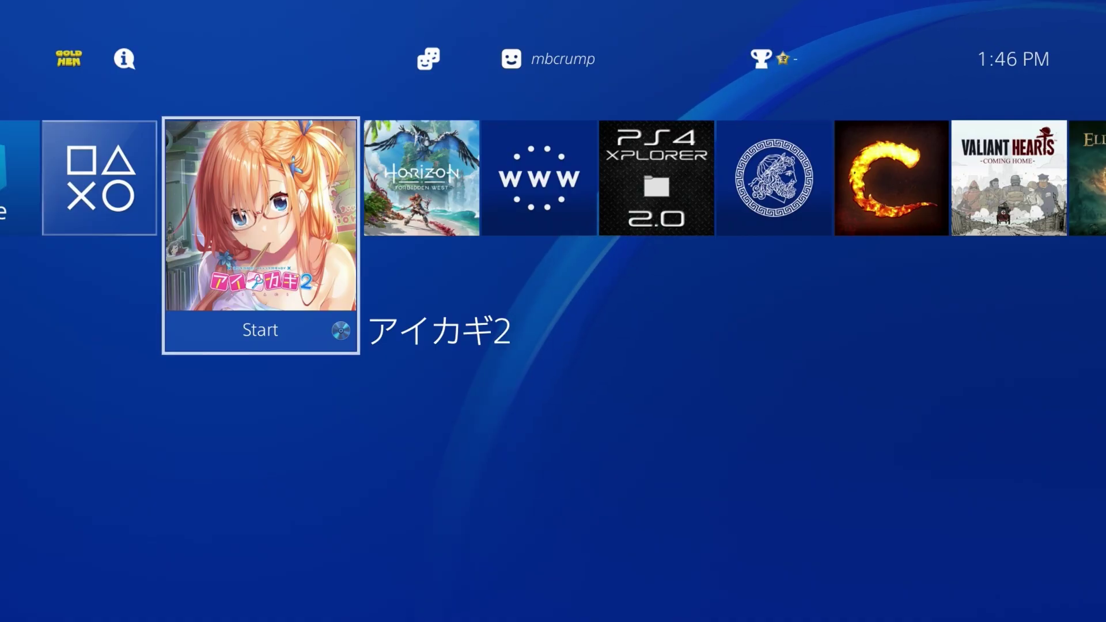
Look at the GoldHEN menu on the PS4 and return to the home screen.
key(Up)
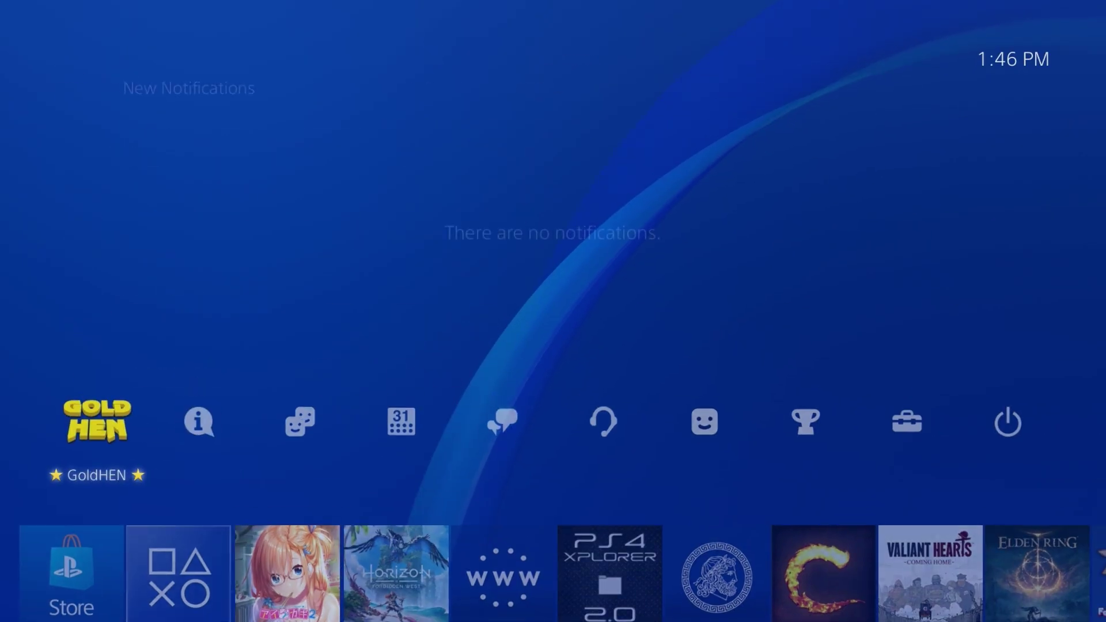
key(Return)
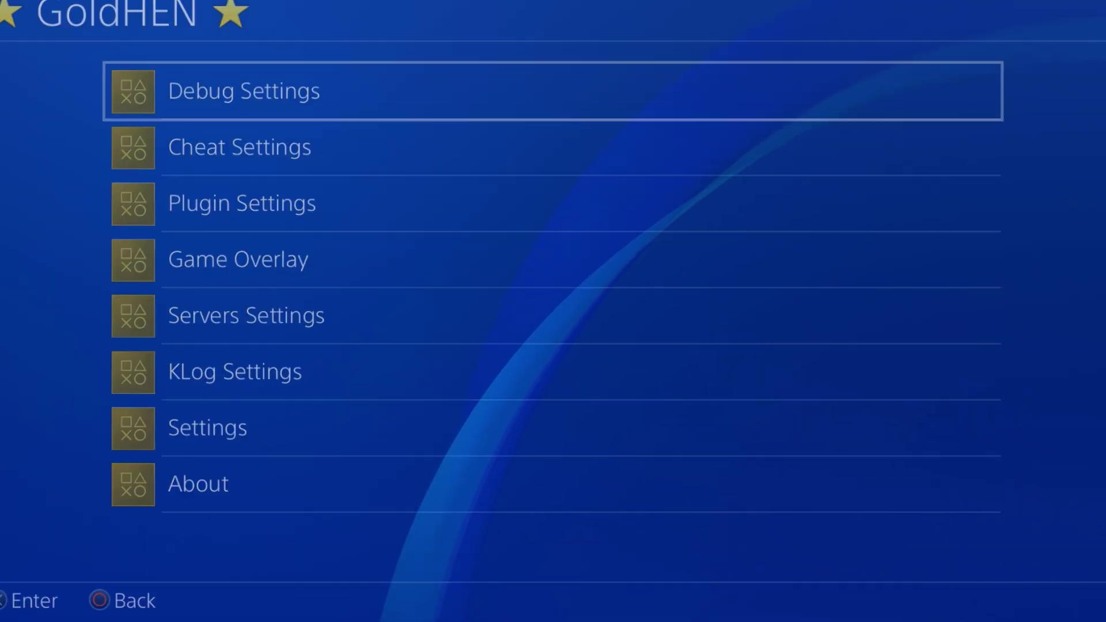
key(Escape)
key(Down)
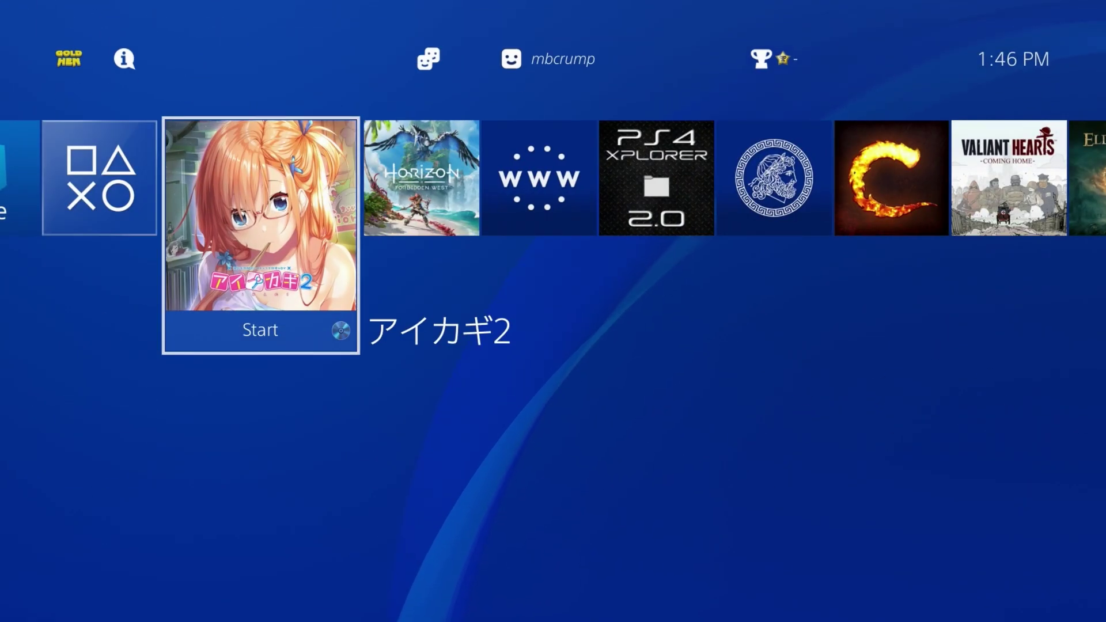
Go to Apollo Save Tool among the PS4 home screen's applications.
key(Right)
key(Right)
key(Right)
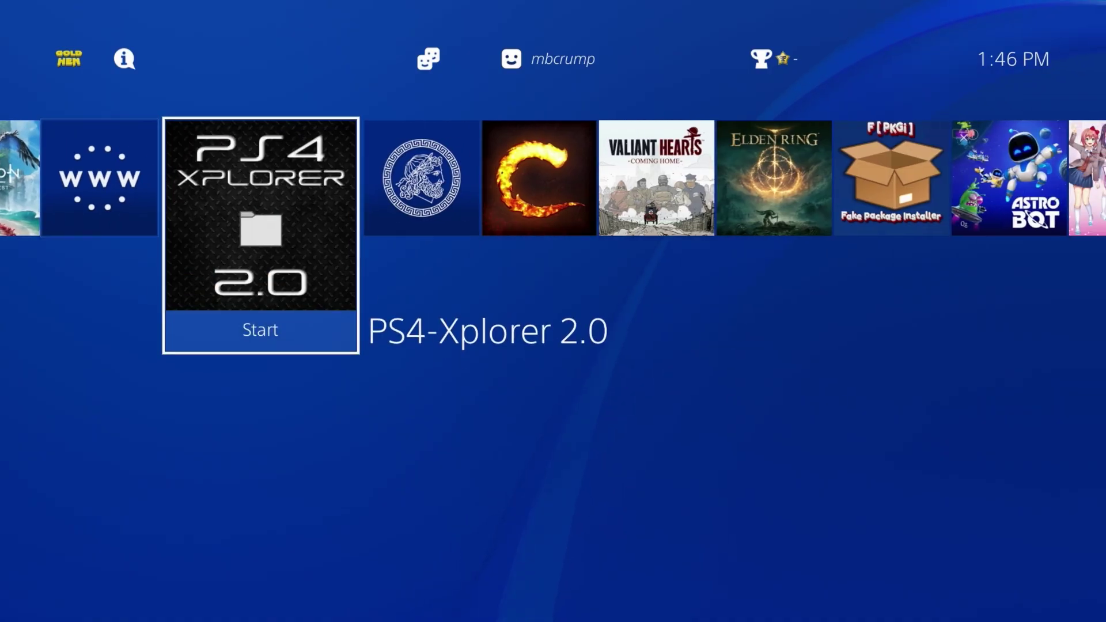
key(Right)
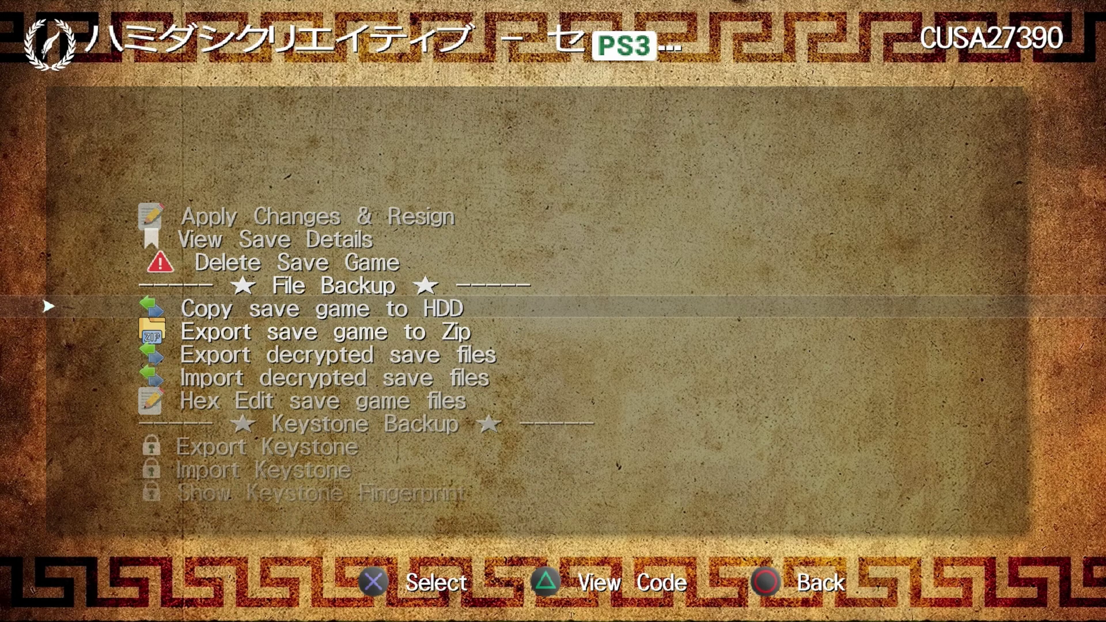
Copy the ハミダシクリエイティブ save game (CUSA27390) to the HDD, overwriting the existing save.
key(Return)
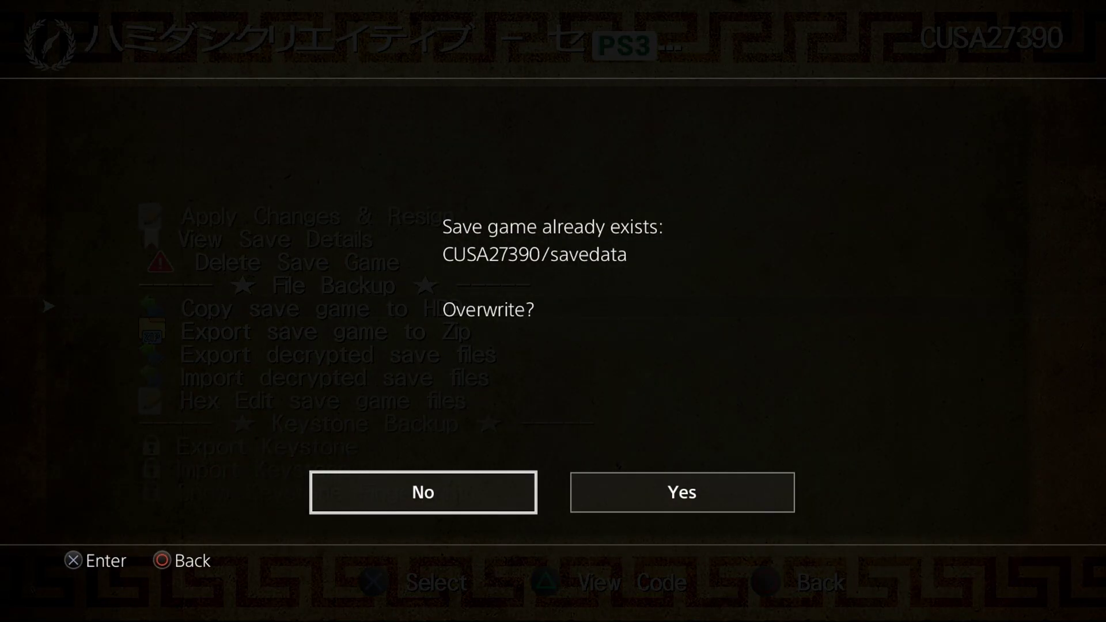
key(Right)
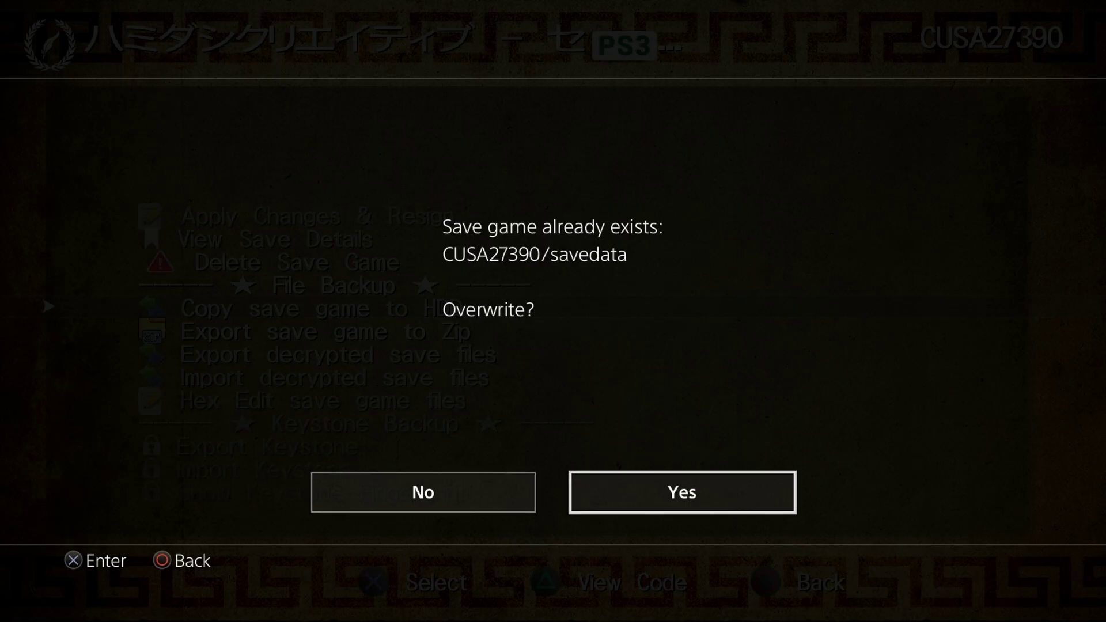
key(Return)
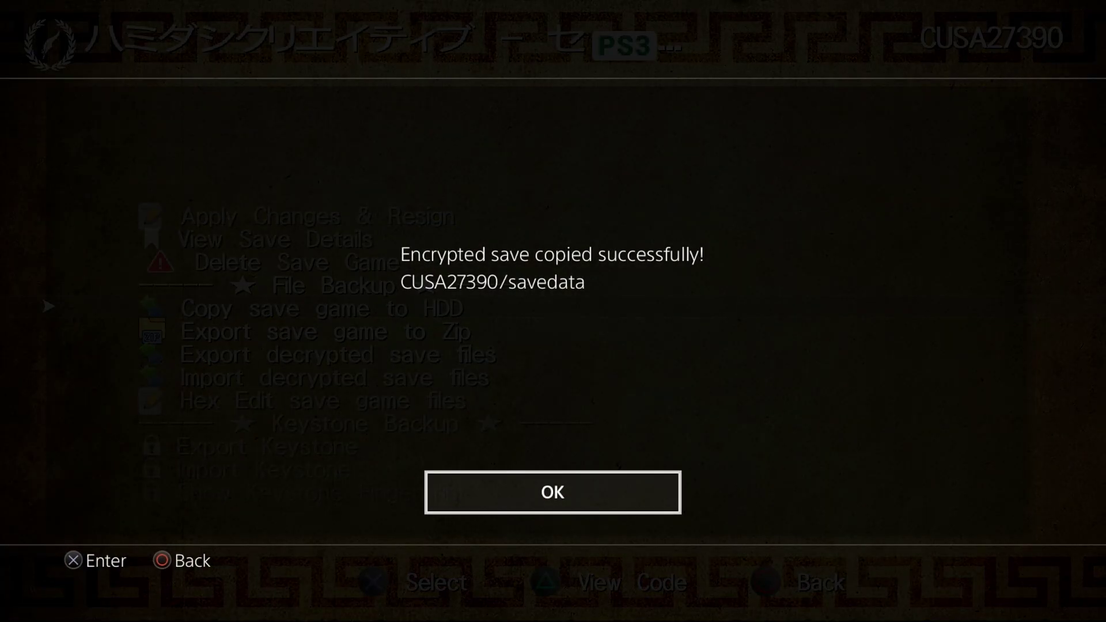
key(Return)
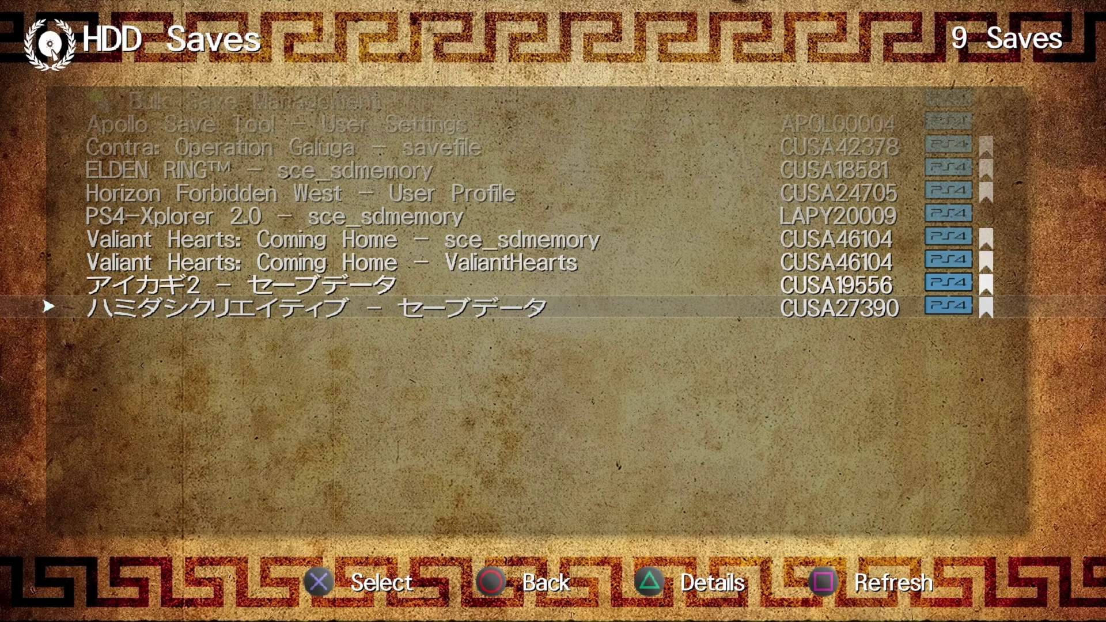
Copy the ハミダシクリエイティブ save game from the HDD saves to USB 0.
key(Return)
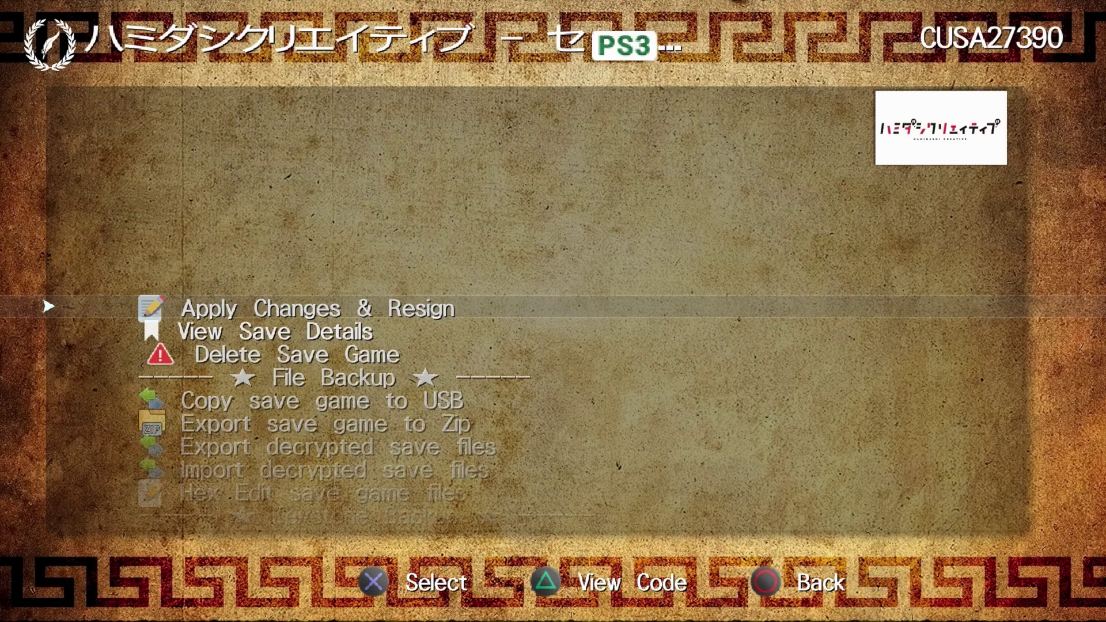
key(Down)
key(Down)
key(Down)
key(Down)
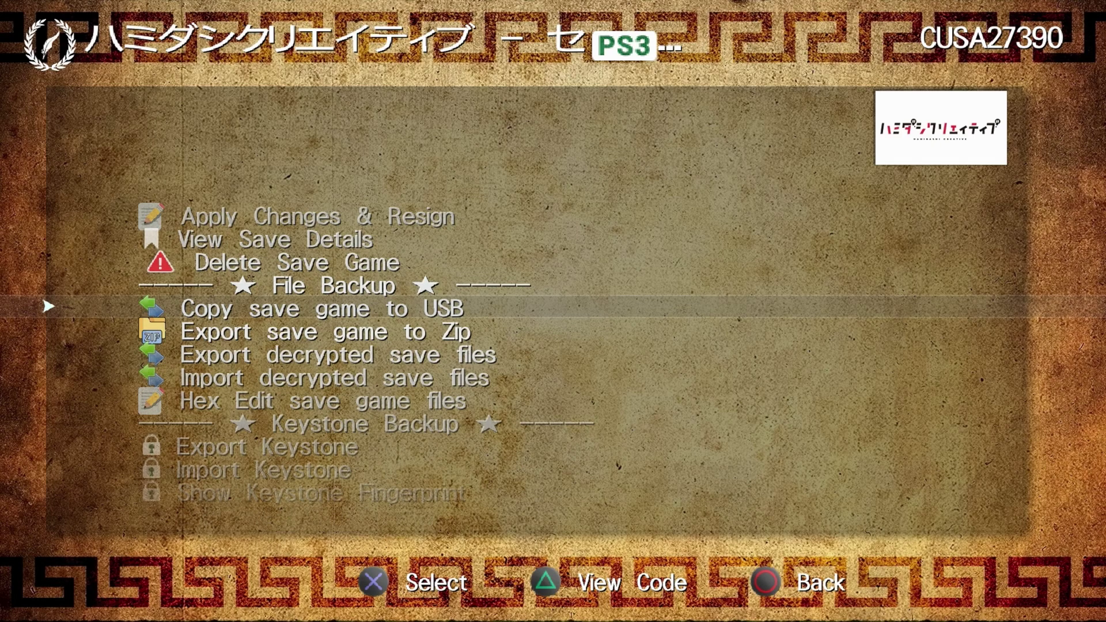
key(Return)
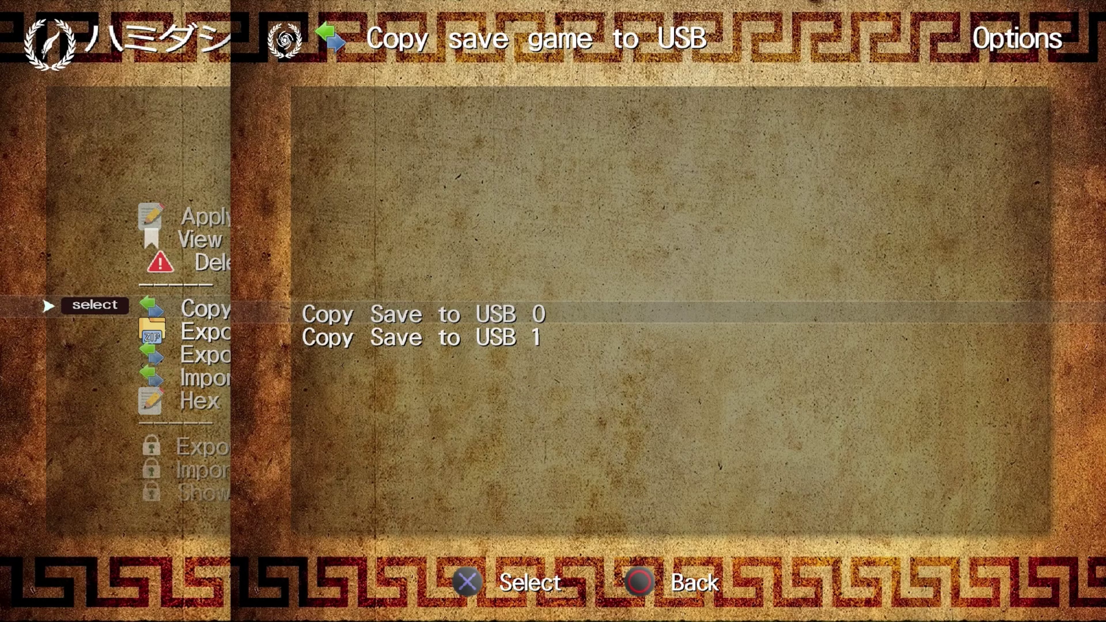
key(Return)
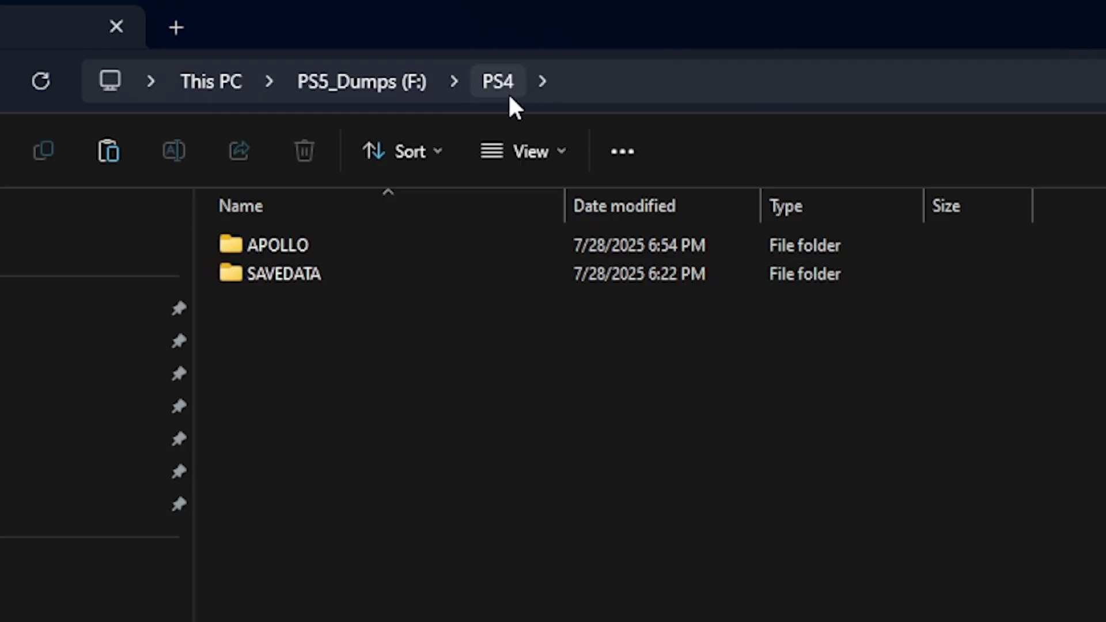
Switch to File Explorer and open the APOLLO folder inside PS4 on the PS5_Dumps (F:) drive.
double_click(330, 242)
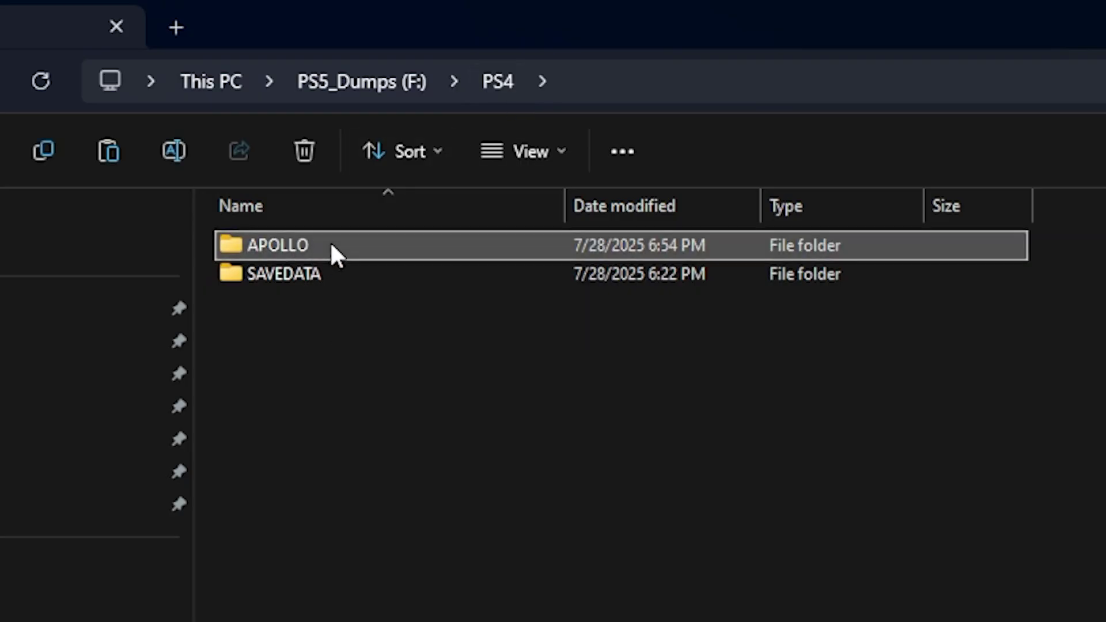
double_click(416, 248)
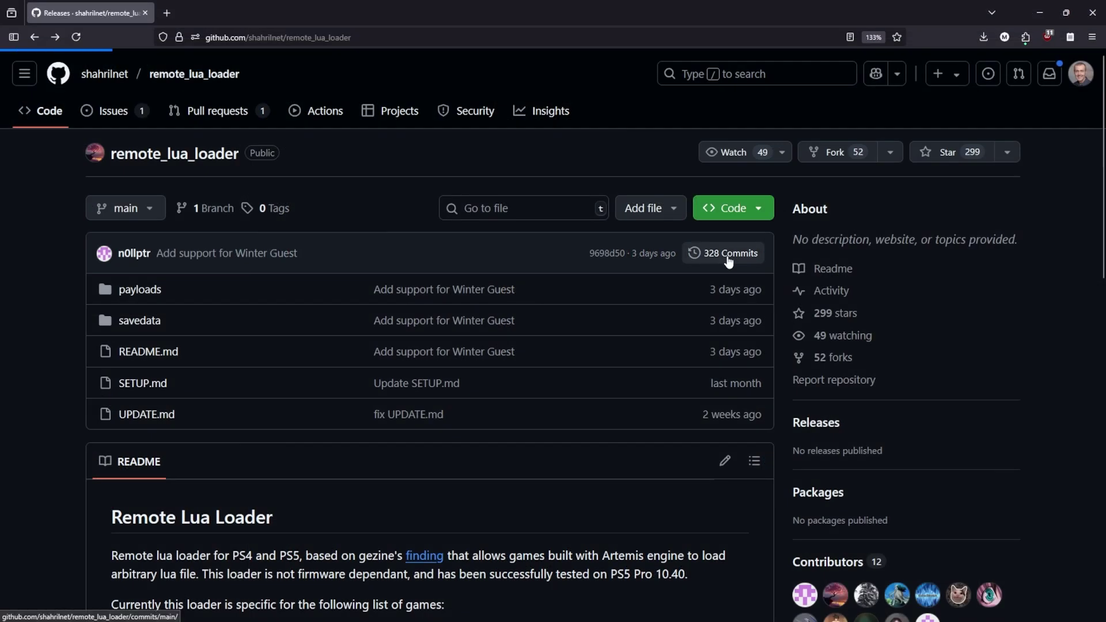
Open the commit history of the remote_lua_loader repository on GitHub and examine the commits from June and July 2025.
click(729, 257)
scroll(398, 254, down, 2)
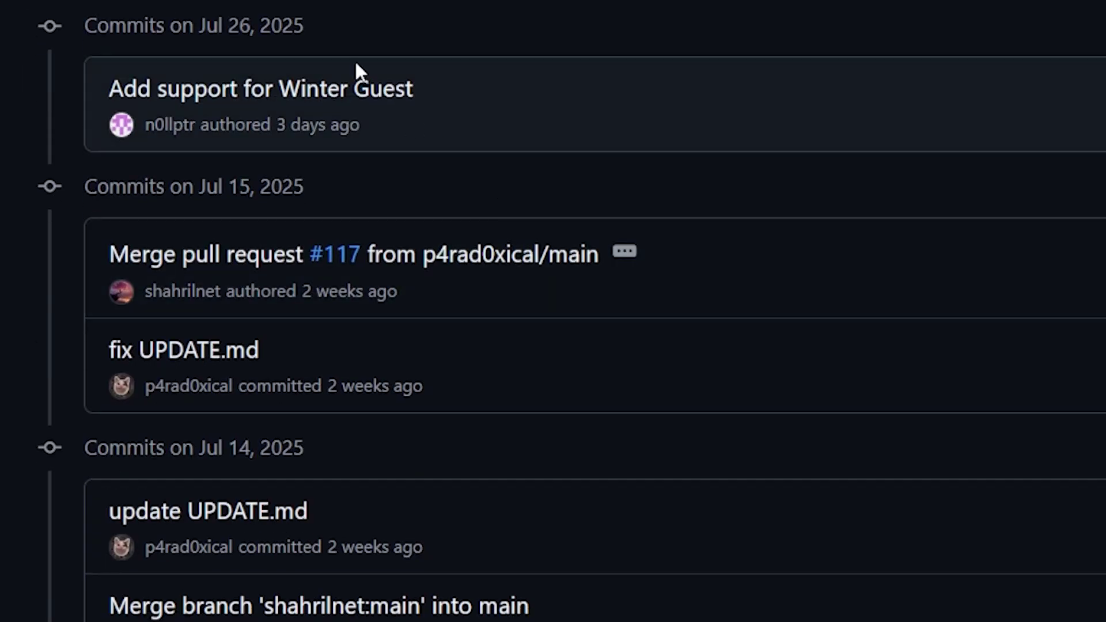
scroll(551, 285, down, 5)
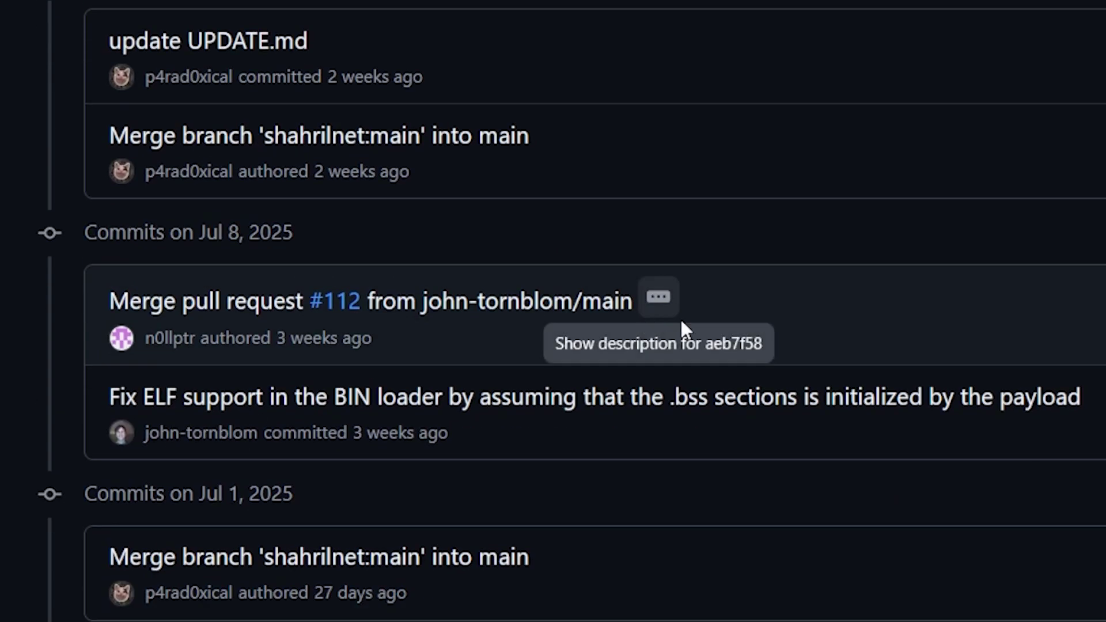
scroll(675, 458, down, 5)
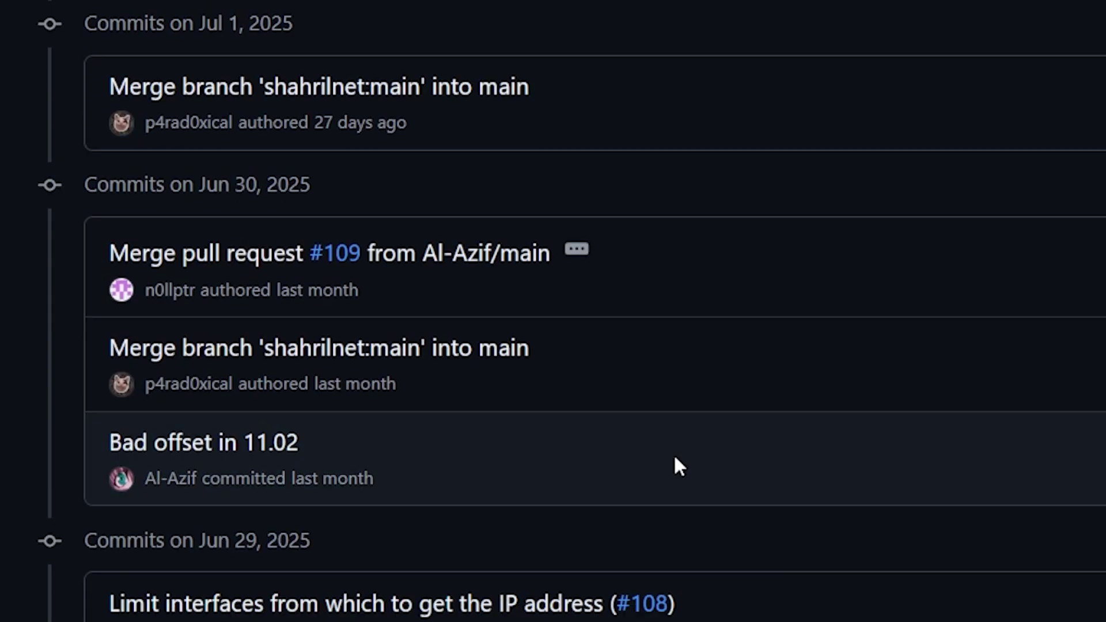
scroll(676, 458, down, 4)
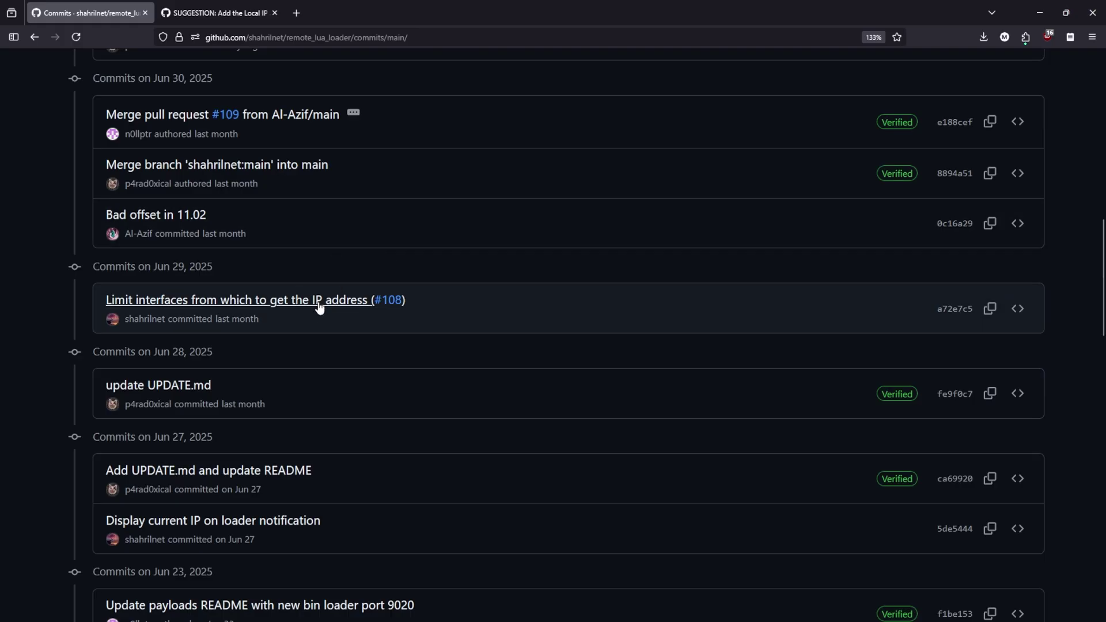
Read the issue suggesting the local IP address on the screen, then review the main branch's commit list again.
click(225, 13)
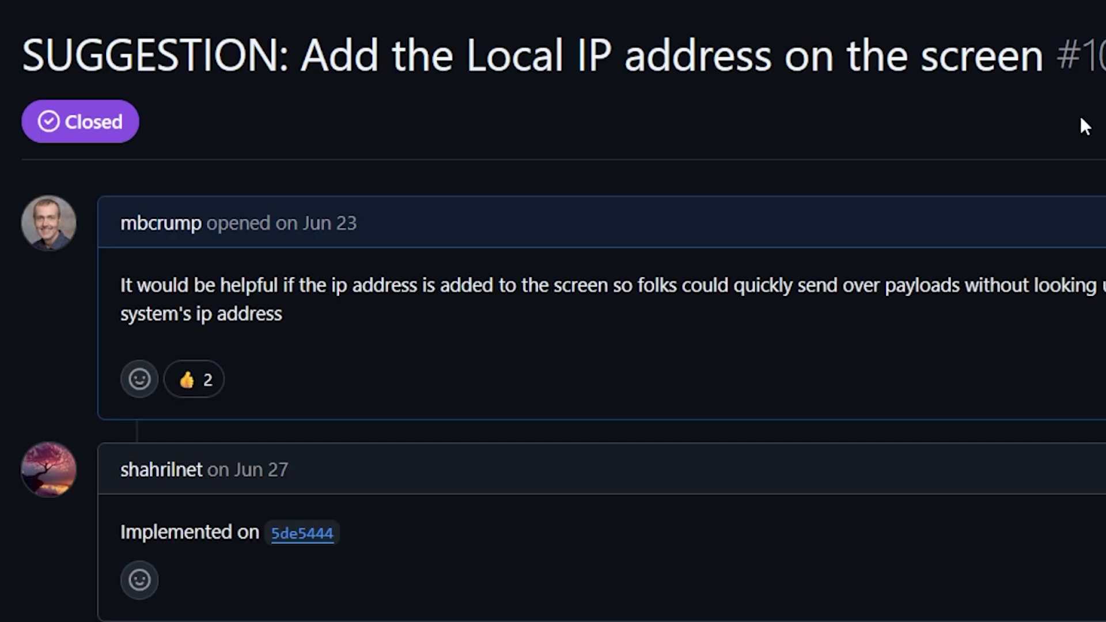
click(85, 13)
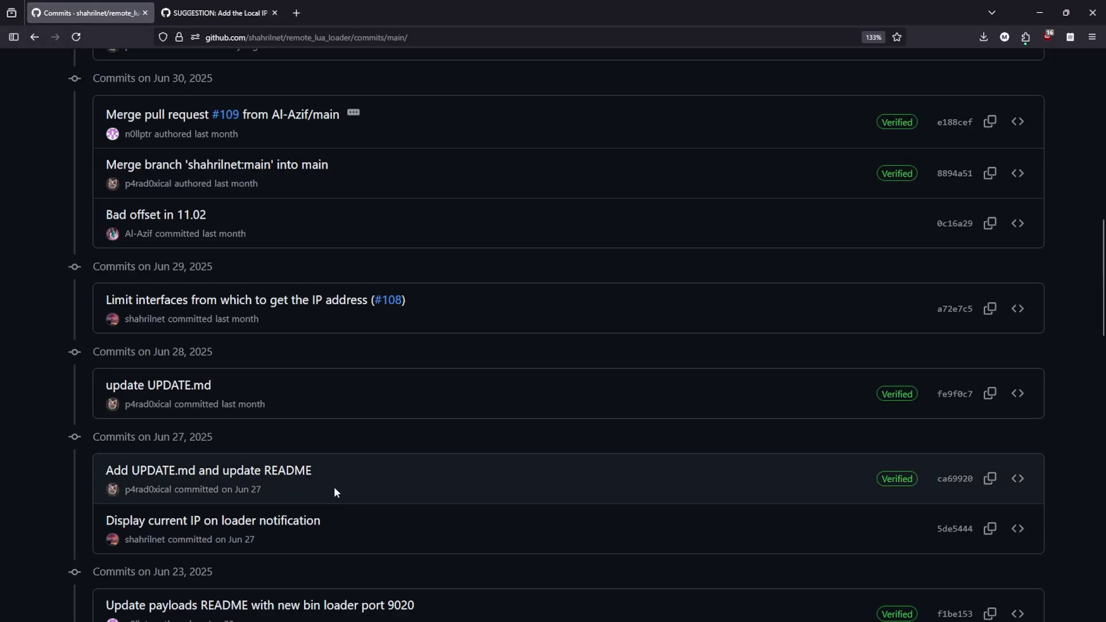
scroll(334, 486, down, 4)
scroll(334, 487, up, 15)
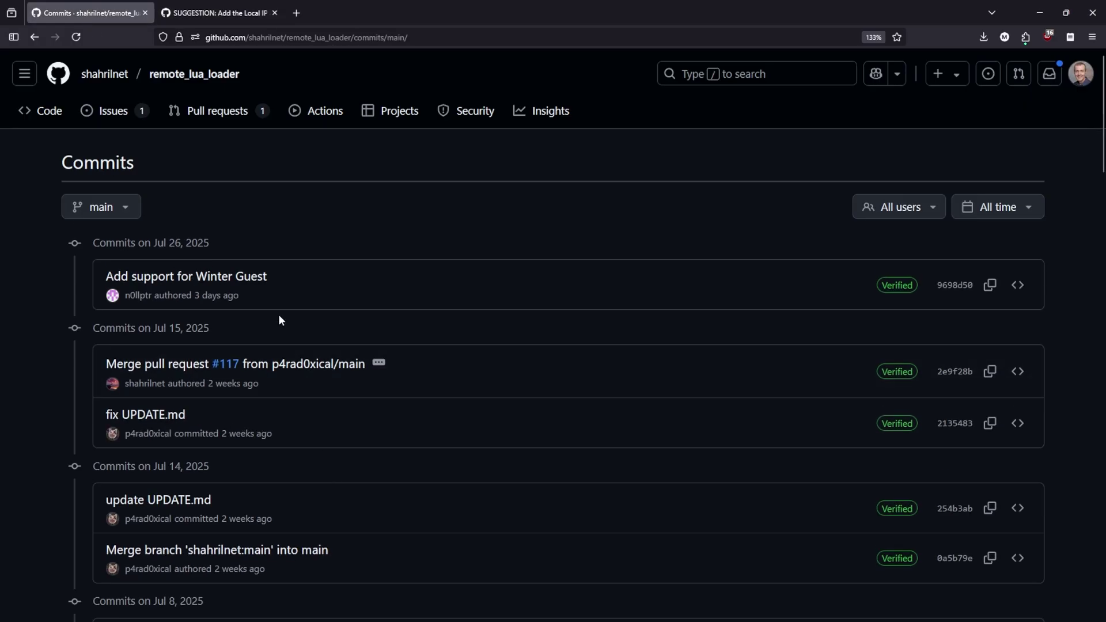
Download the remote_lua_loader repository's main branch as a ZIP archive.
click(183, 74)
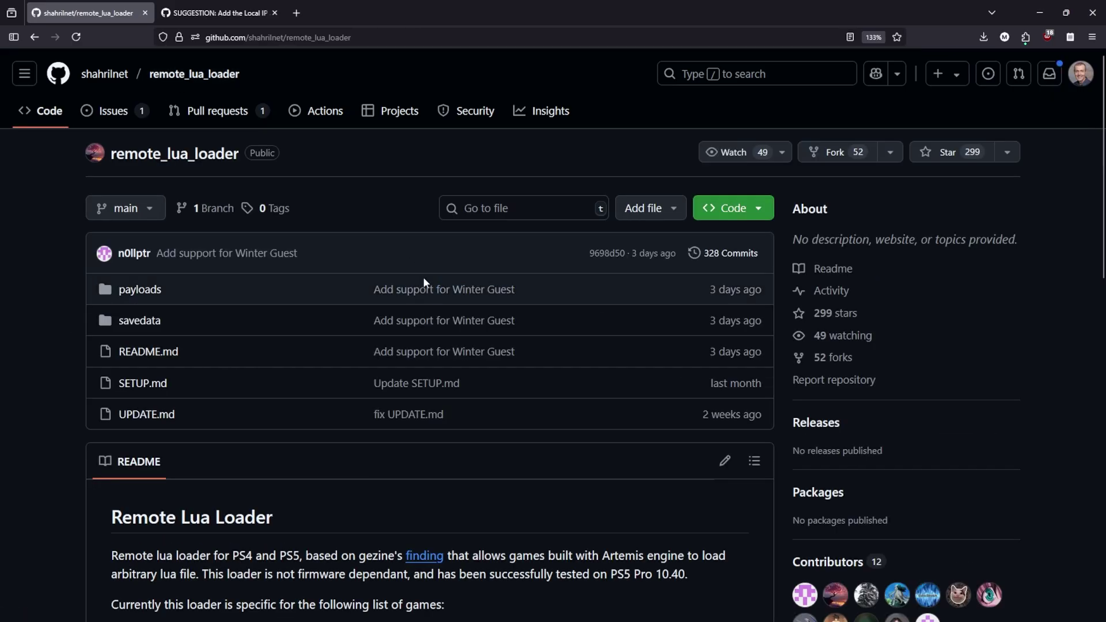
click(760, 211)
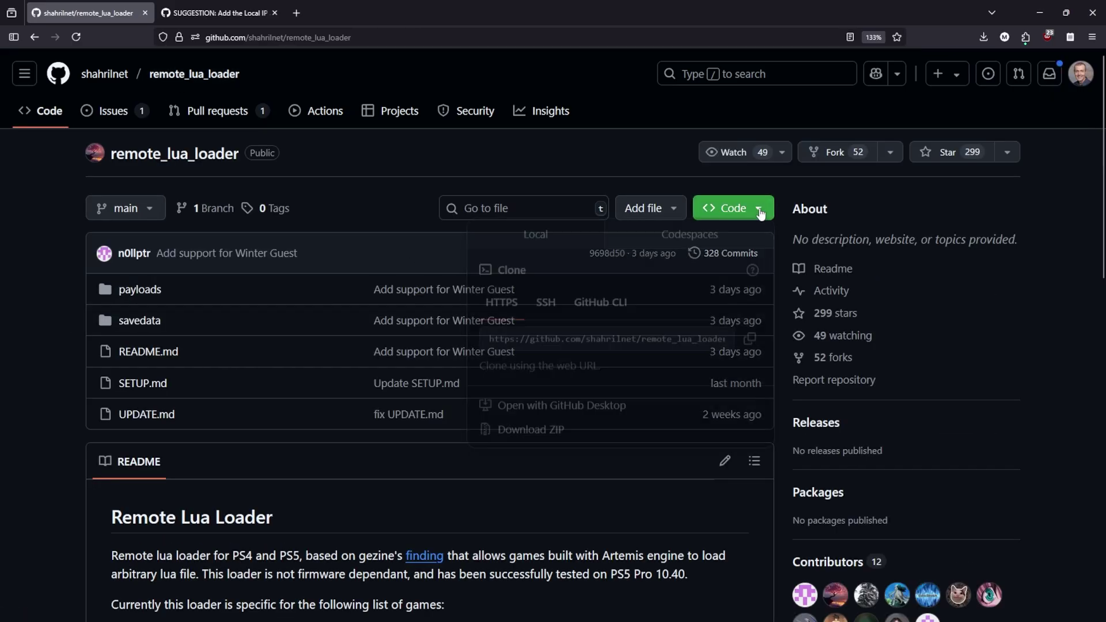
click(564, 441)
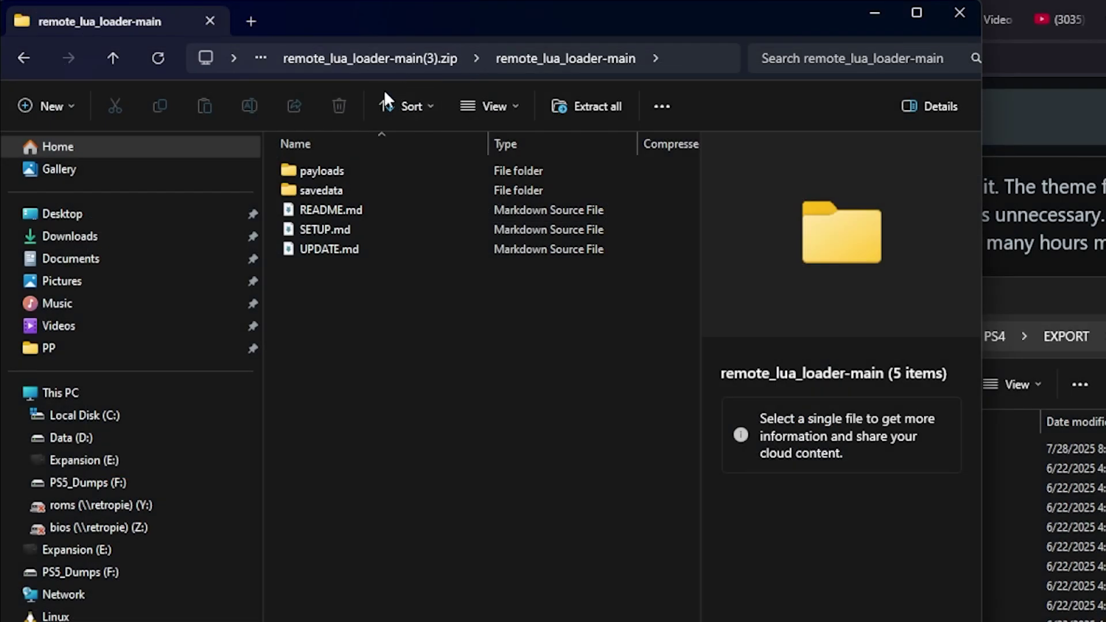
Copy all files from the archive's savedata folder into the exported CUSA27390 savedata folder on PS5_Dumps (F:), replacing the existing files.
double_click(323, 191)
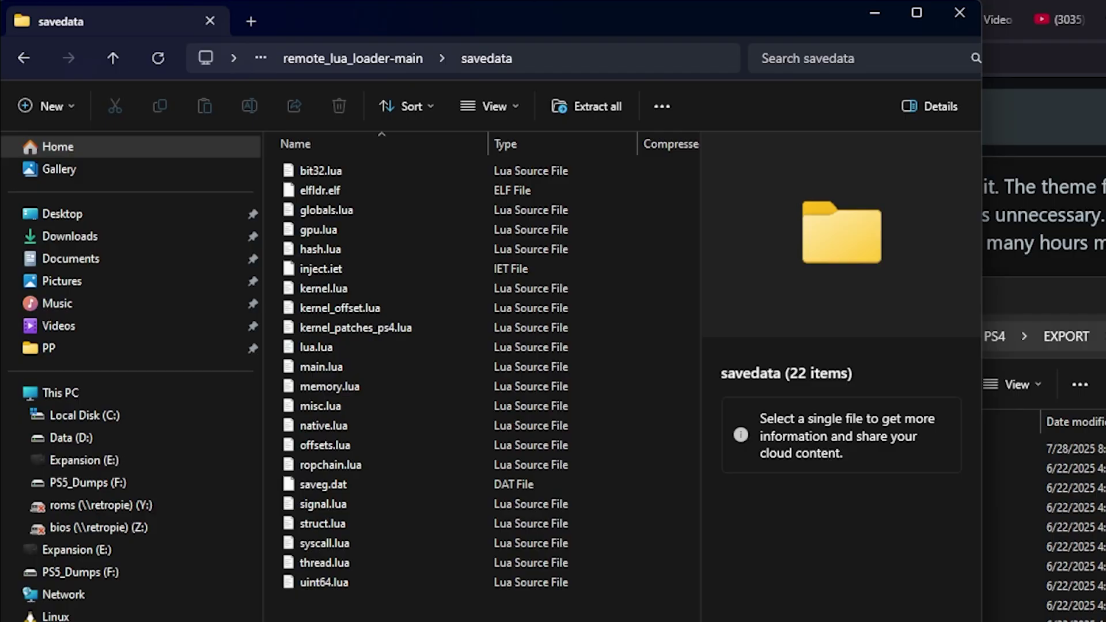
drag(331, 615, 322, 189)
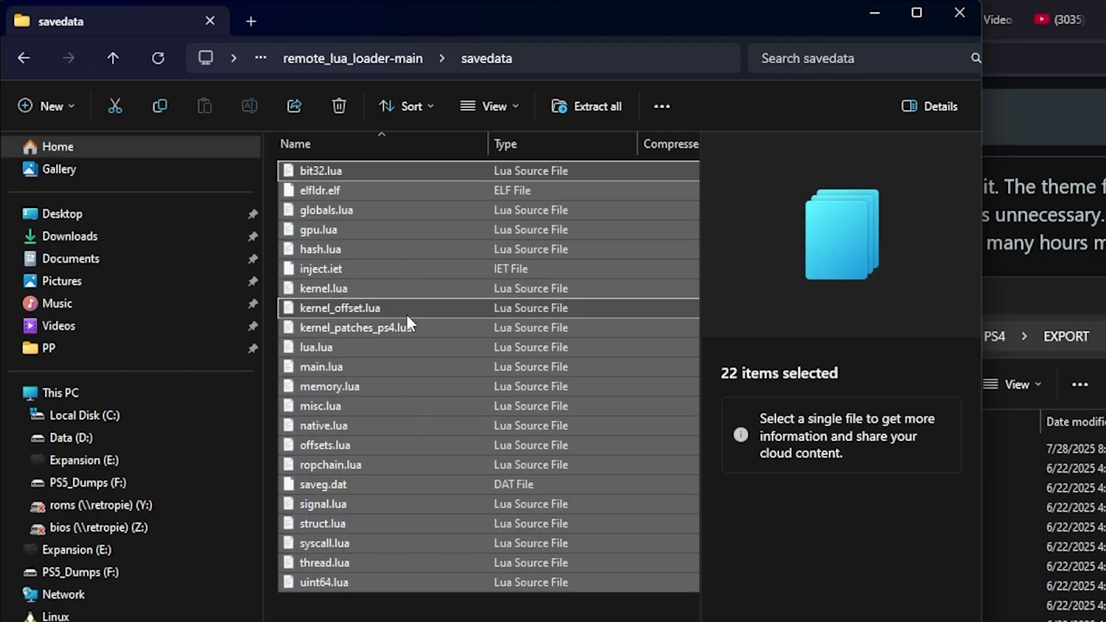
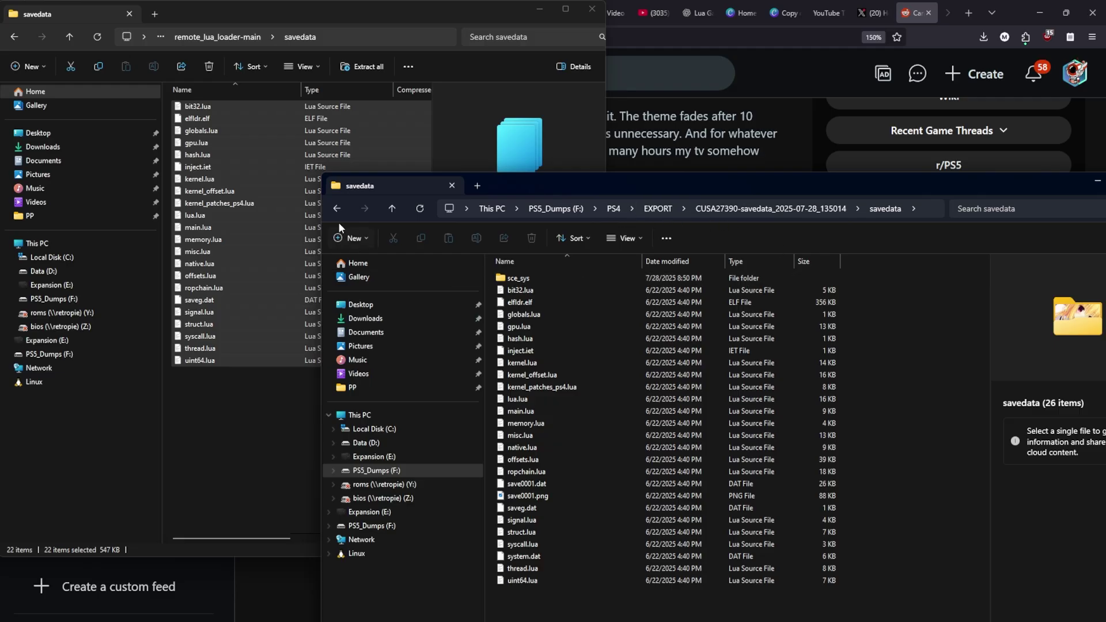
drag(272, 109, 642, 454)
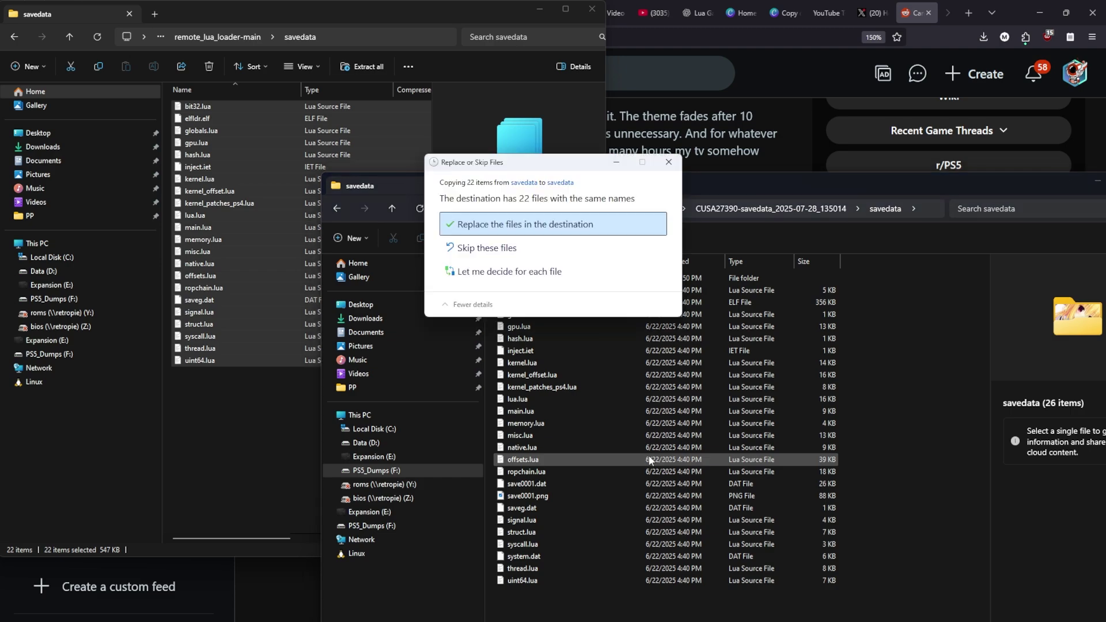
click(533, 228)
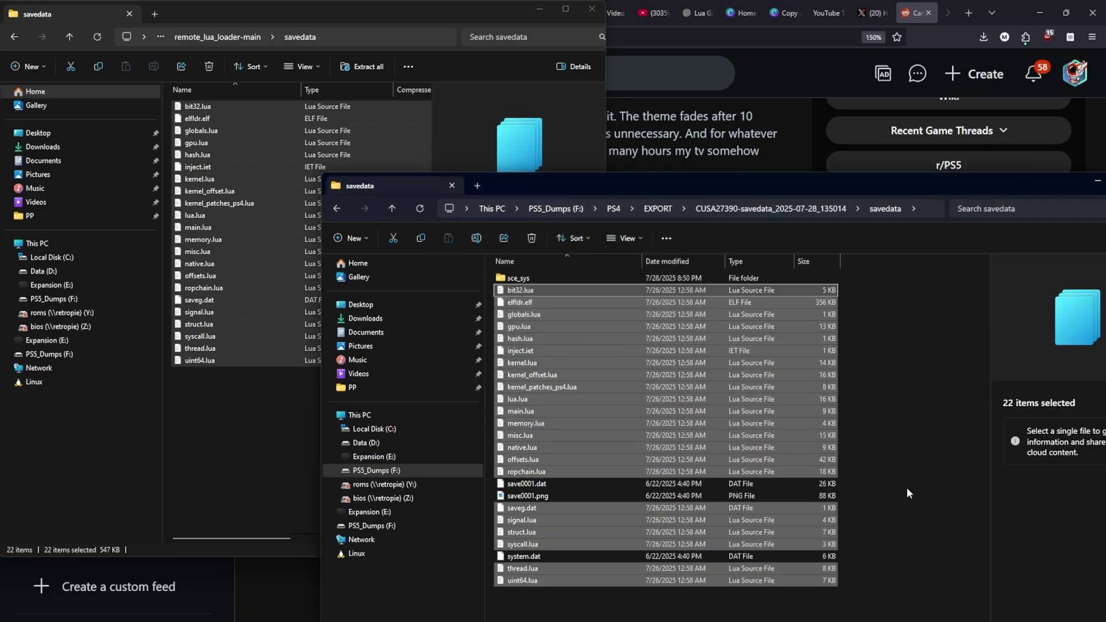
click(888, 490)
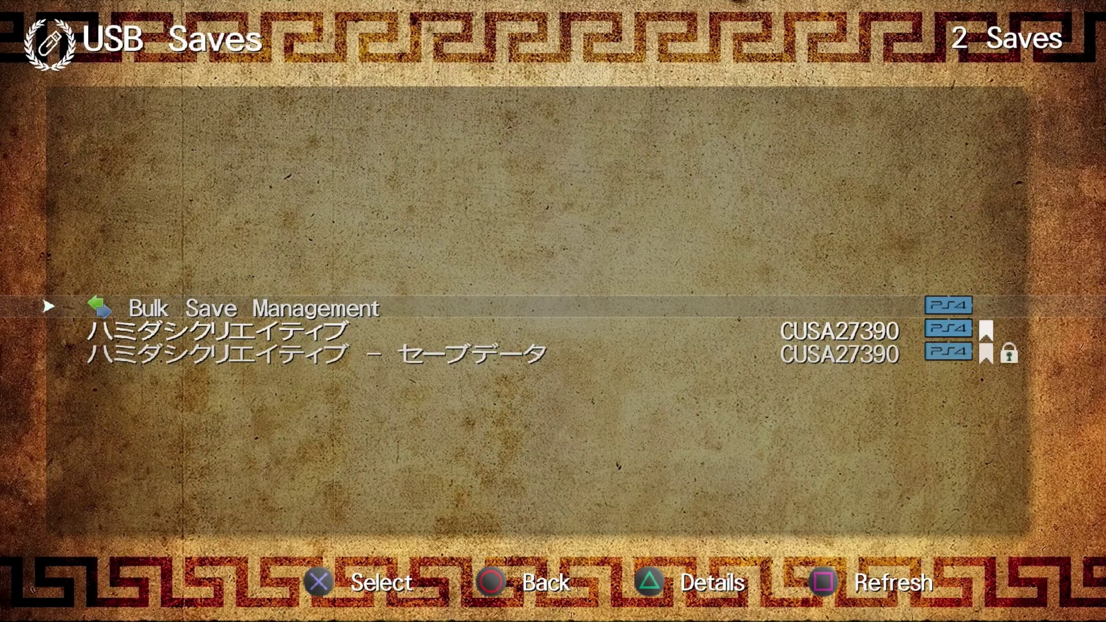
In Apollo Save Tool, delete the locked ハミダシクリエイティブ - セーブデータ save game from the USB saves.
key(Down)
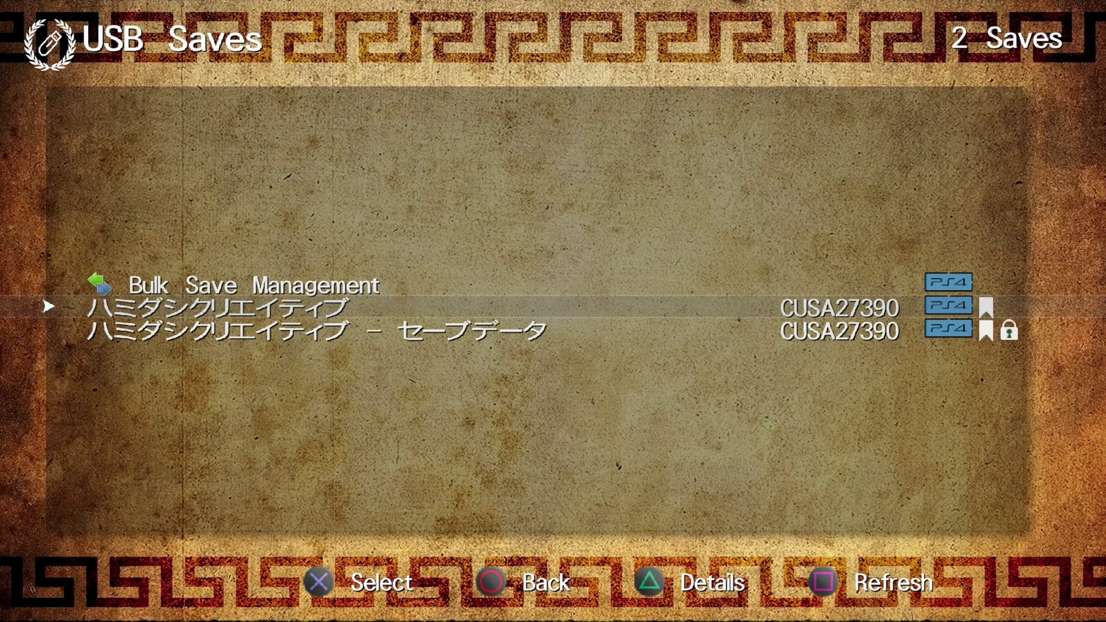
key(Down)
key(Down)
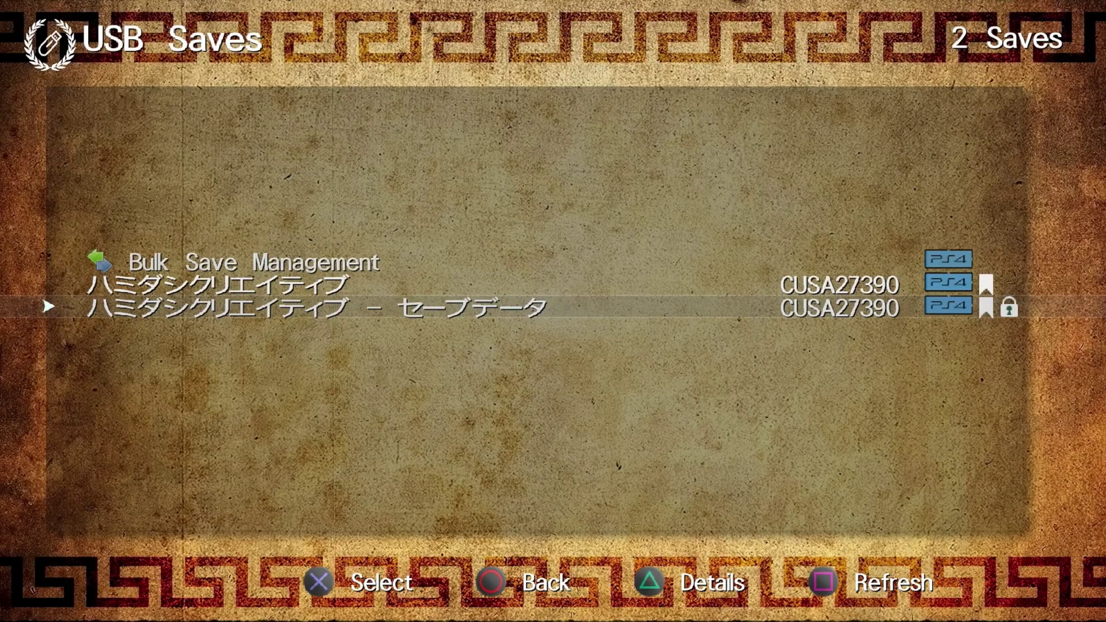
key(Return)
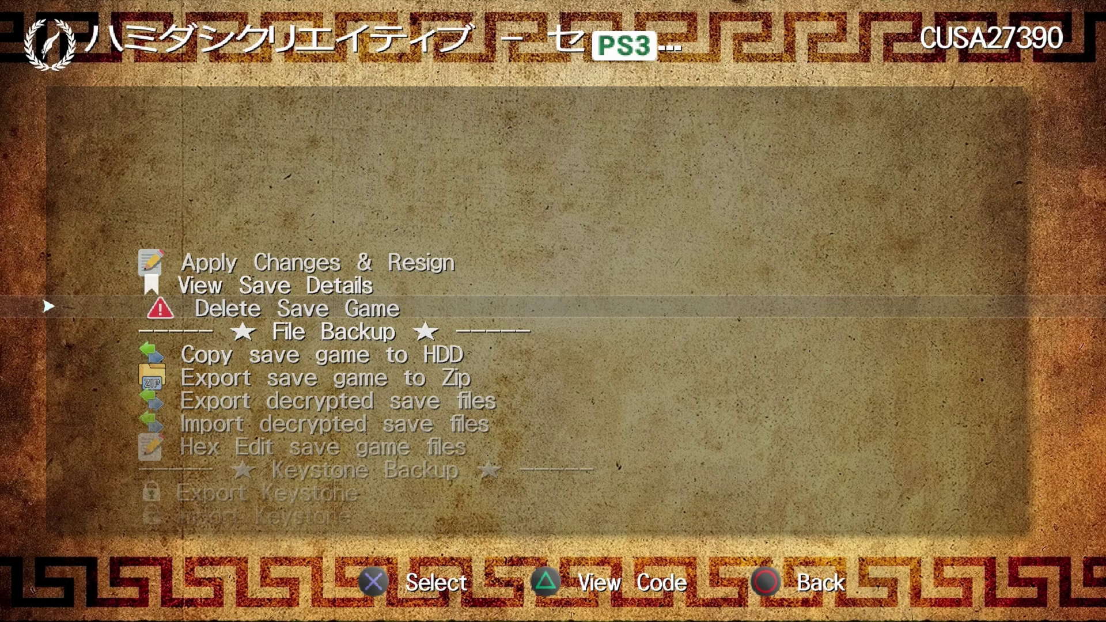
key(Return)
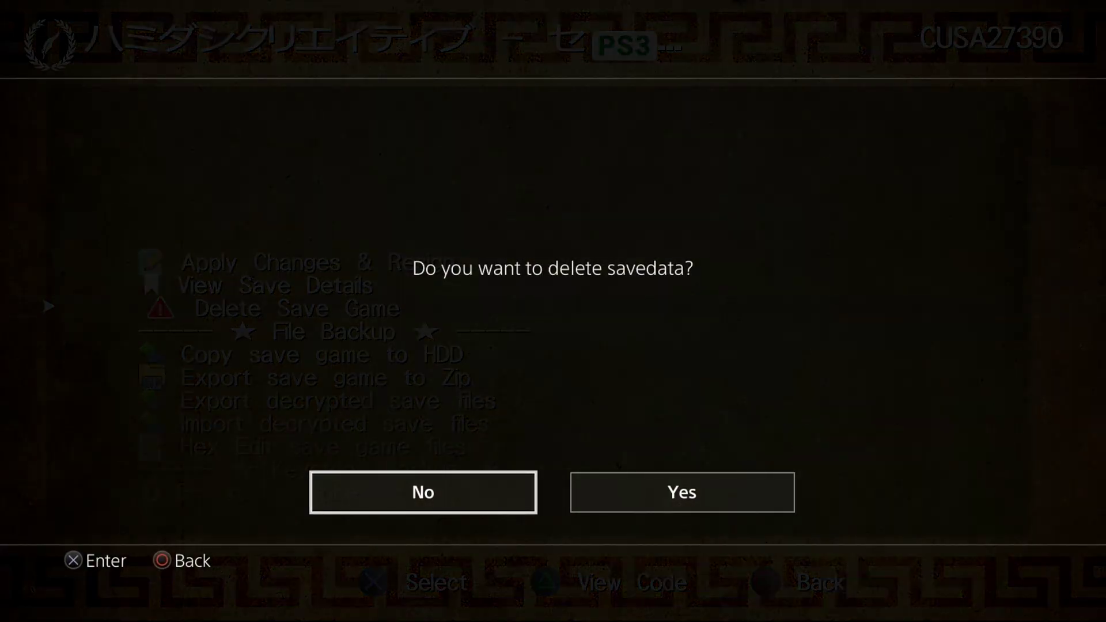
key(Right)
key(Return)
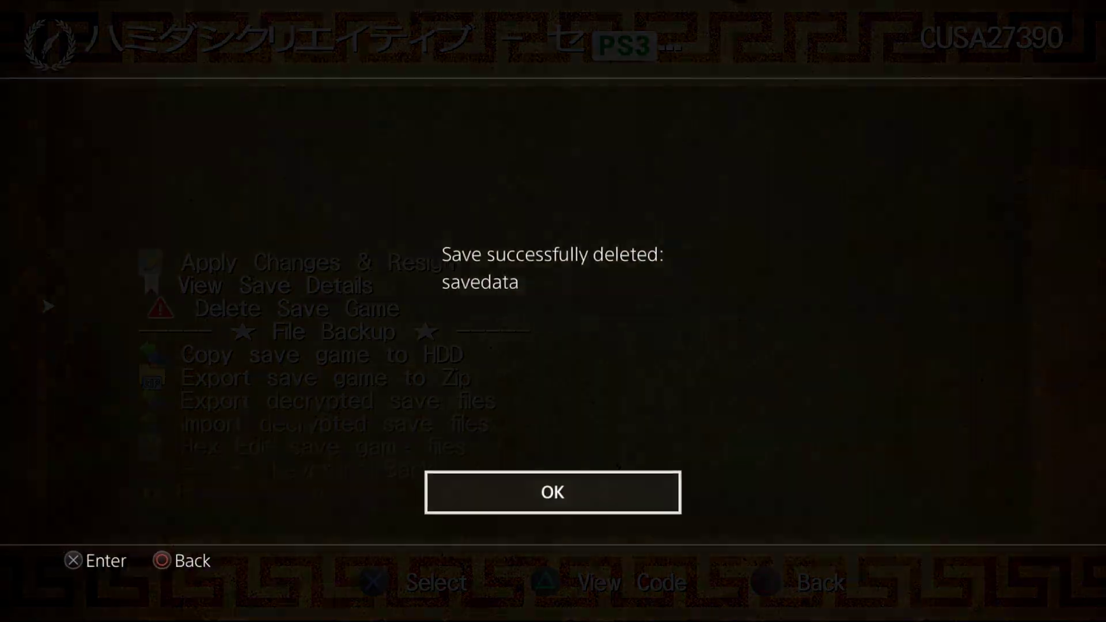
key(Return)
key(Escape)
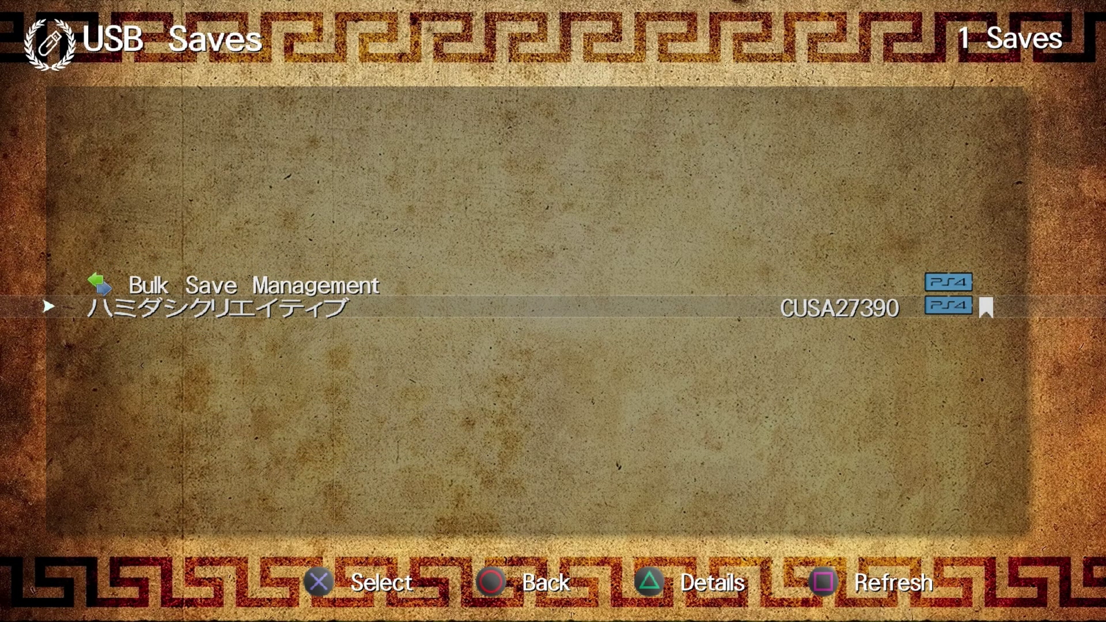
Copy the remaining ハミダシクリエイティブ save game from the USB saves to the HDD.
key(Up)
key(Down)
key(Return)
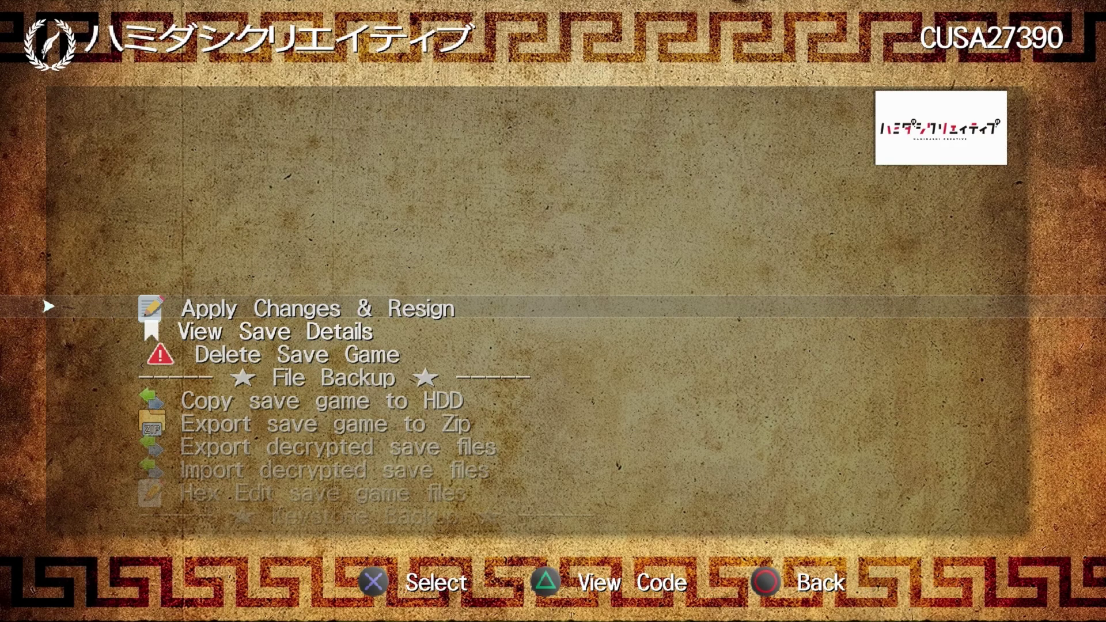
key(Down)
key(Down)
key(Down)
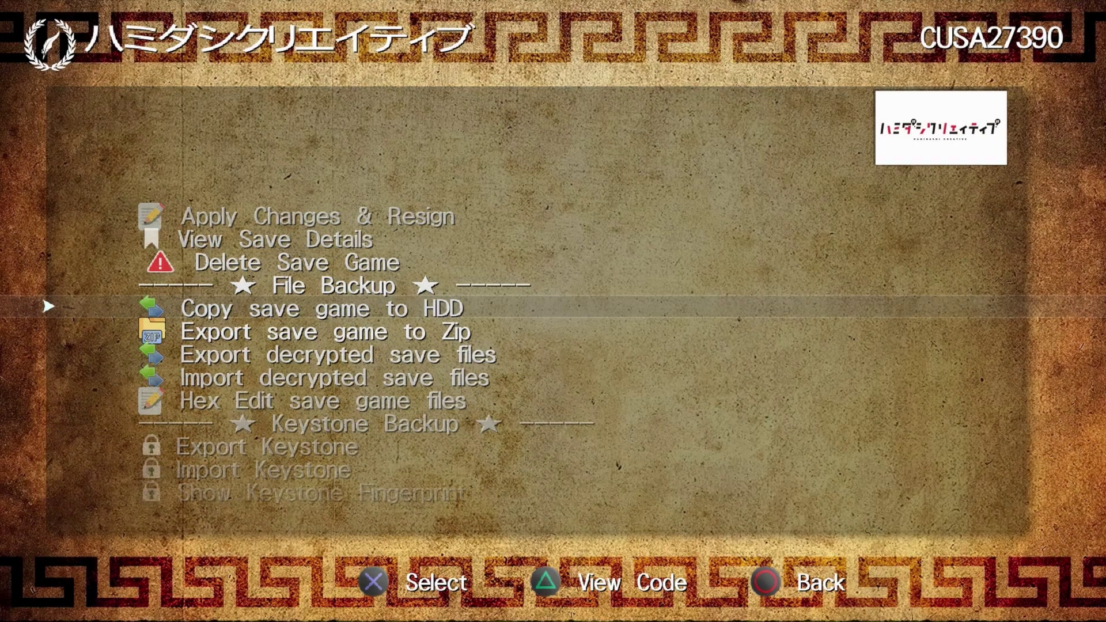
key(Return)
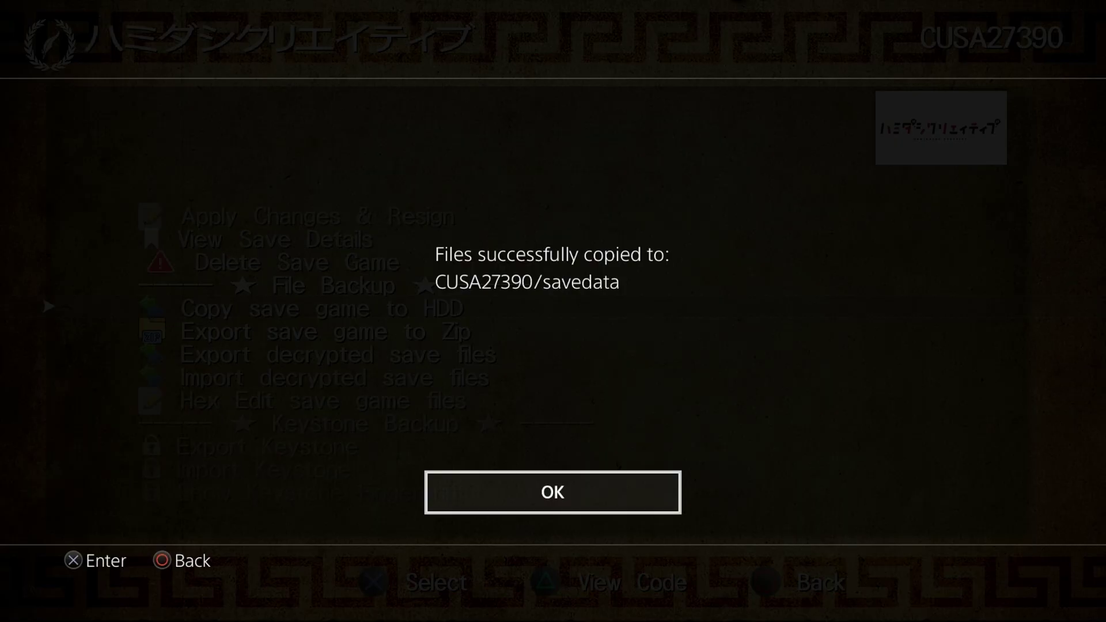
key(Return)
key(Escape)
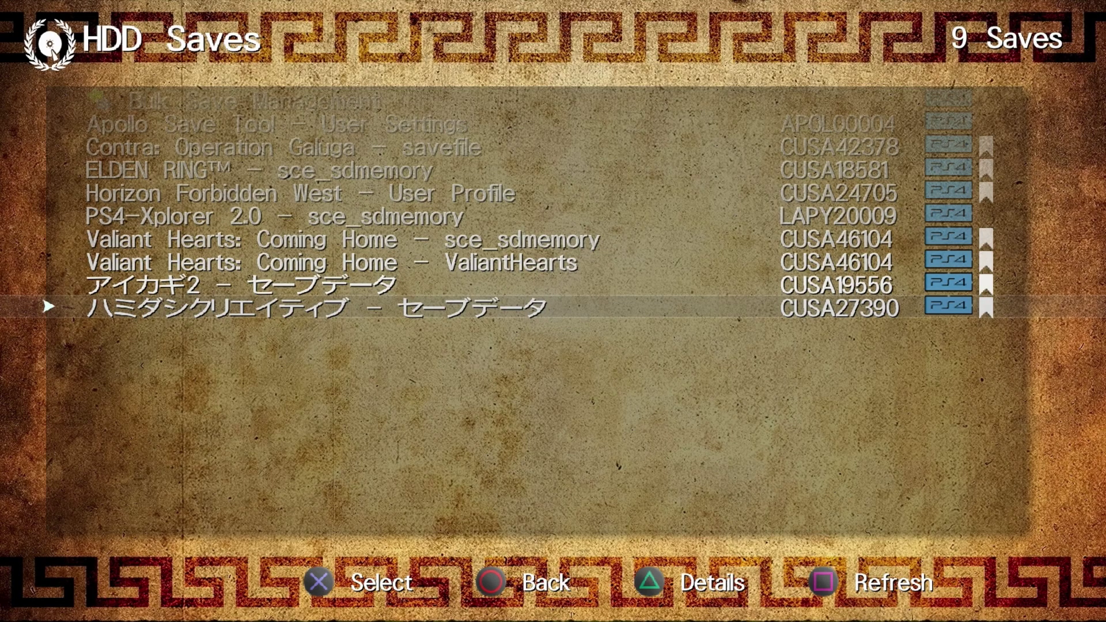
Apply changes and resign the ハミダシクリエイティブ - セーブデータ save in the HDD saves.
key(Return)
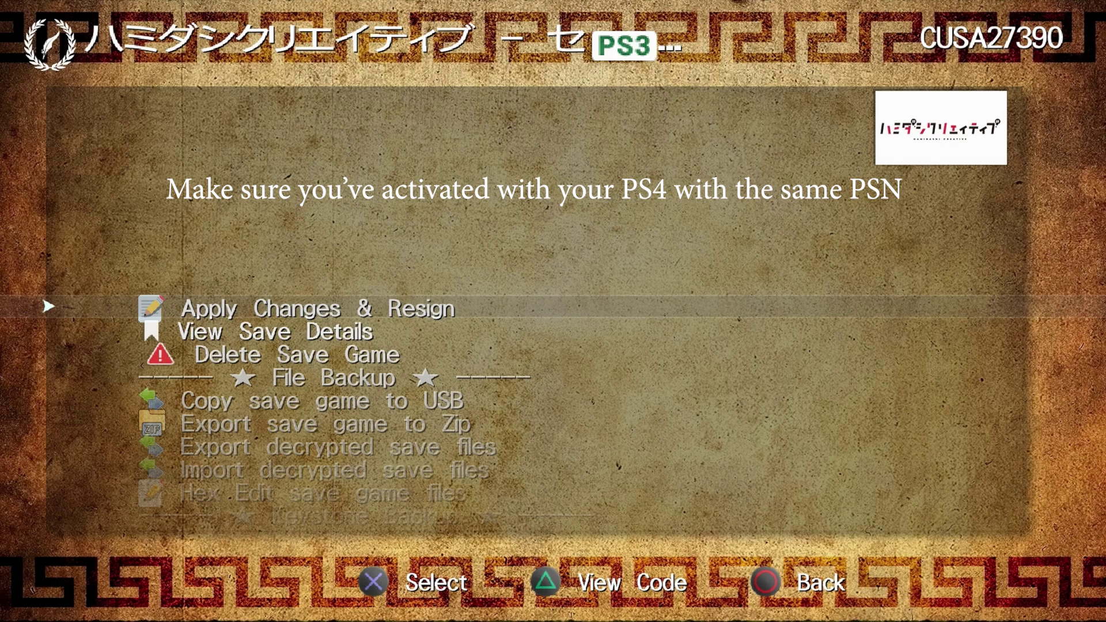
key(Return)
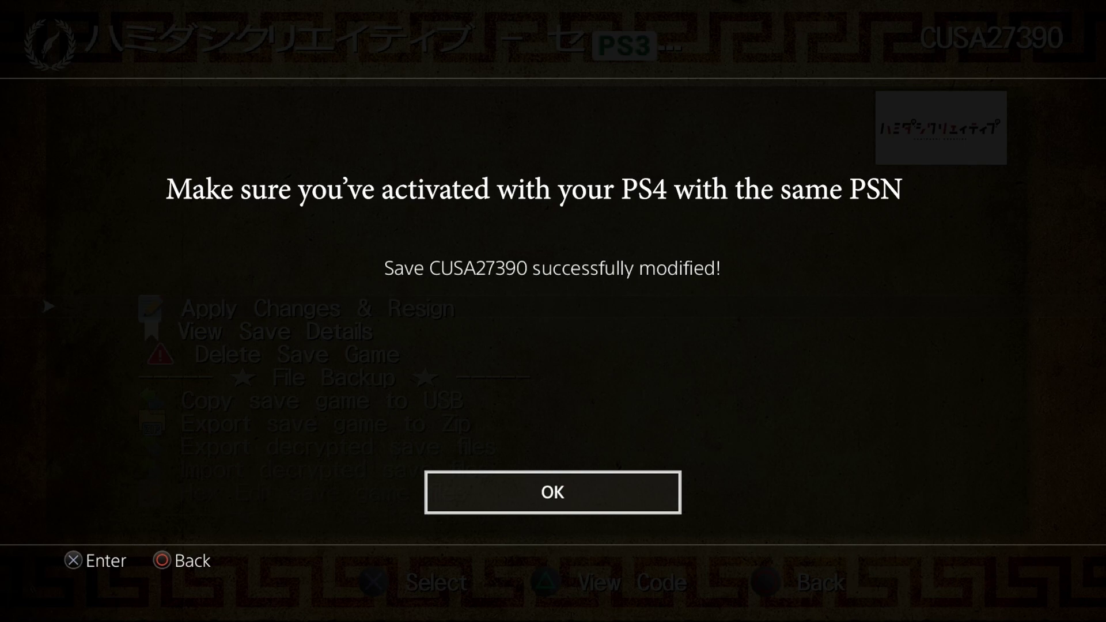
key(Return)
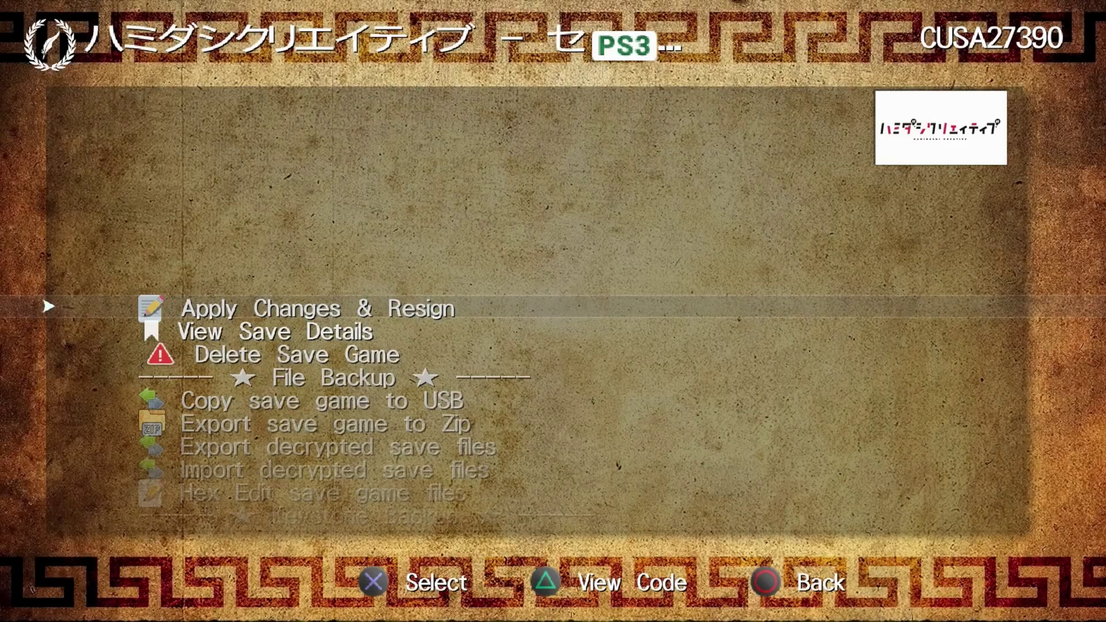
Review the file list offered for hex editing in the HDD save to check its Lua files, leaving them unedited.
key(Down)
key(Down)
key(Down)
key(Down)
key(Down)
key(Down)
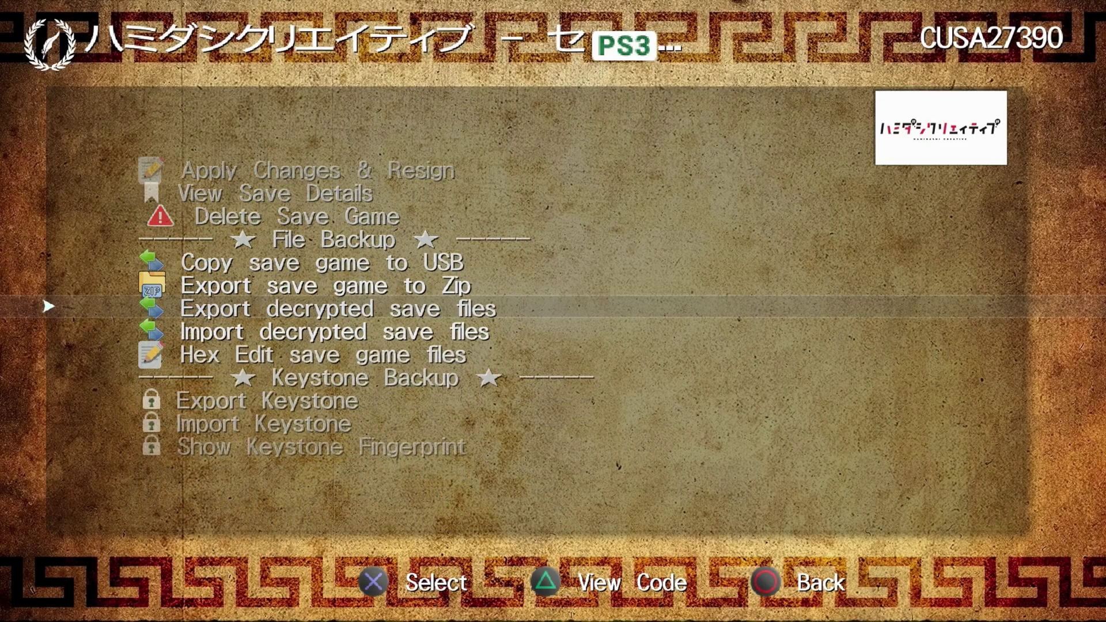
key(Down)
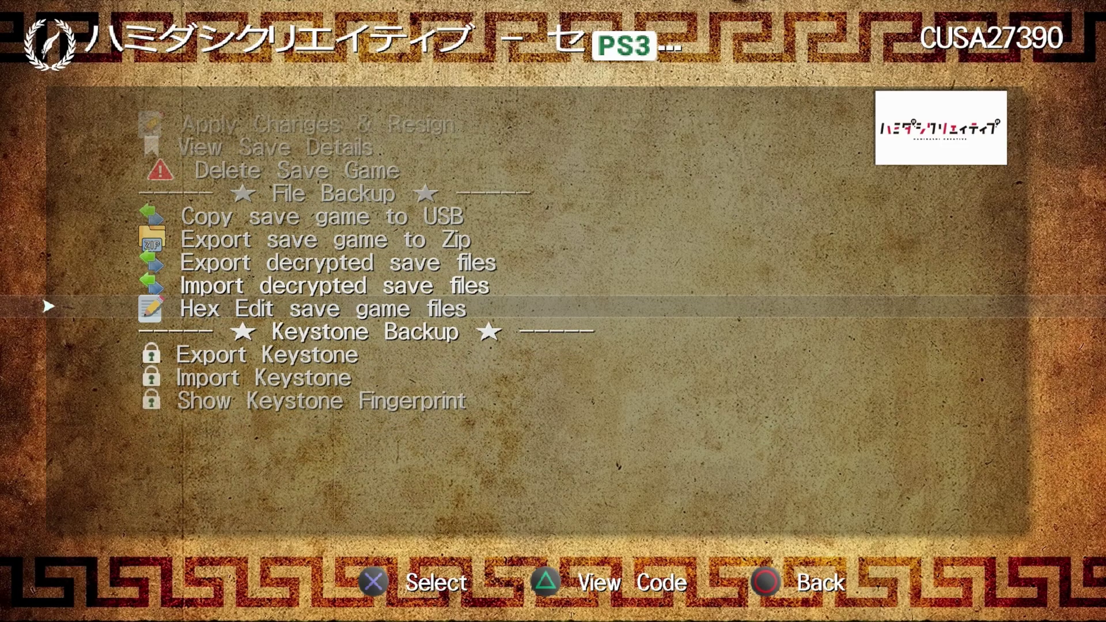
key(Return)
key(Down)
key(Down)
key(Down)
key(Down)
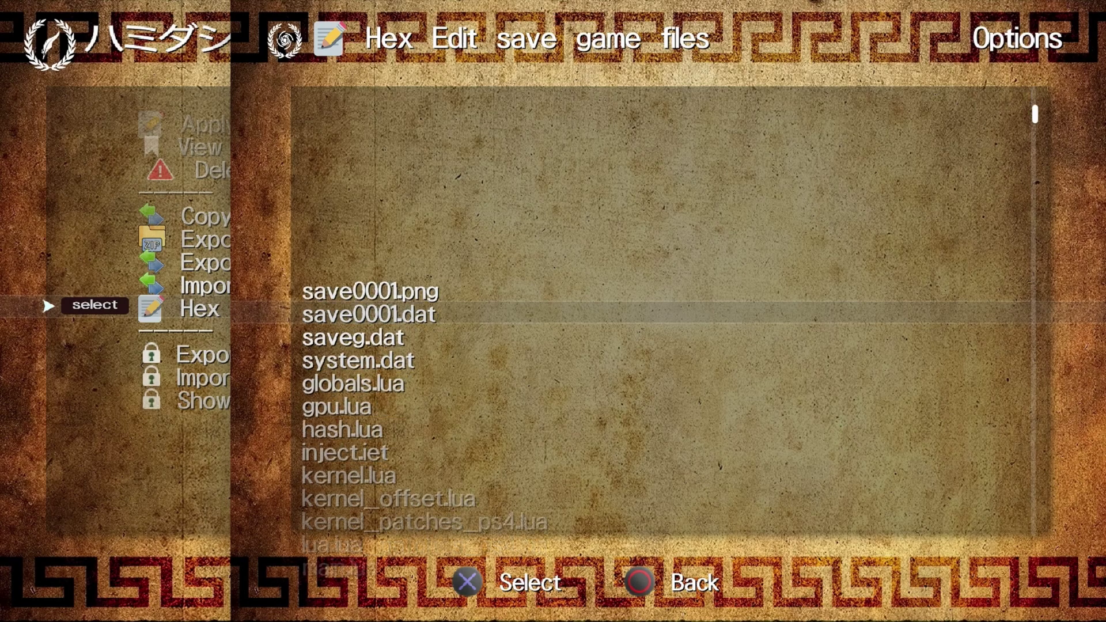
key(Down)
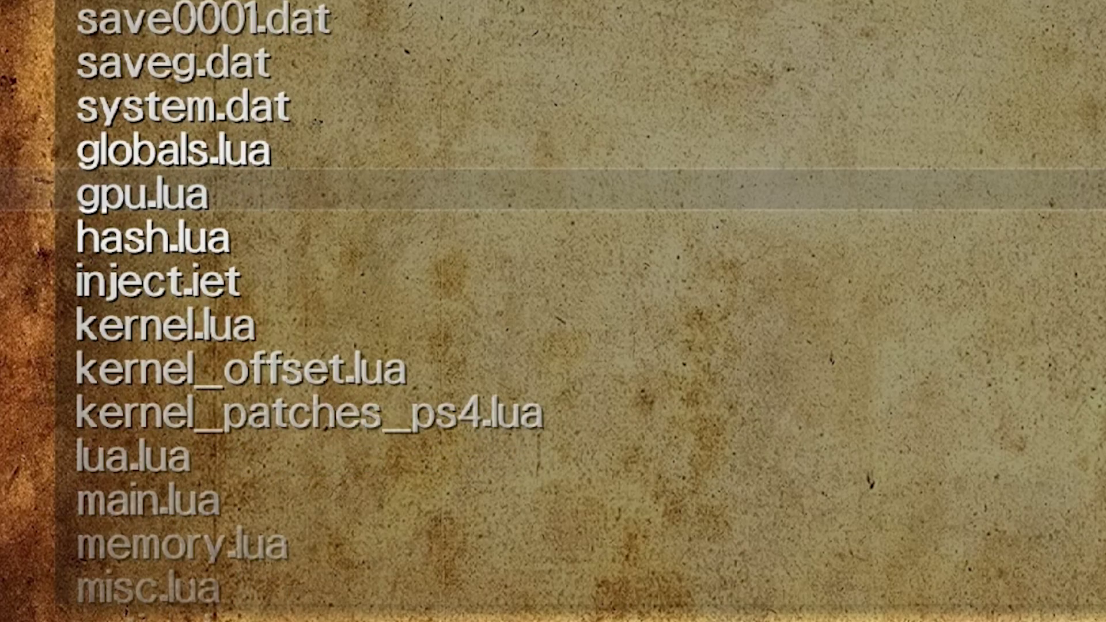
key(Down)
key(Down)
key(Down)
key(Down)
key(Down)
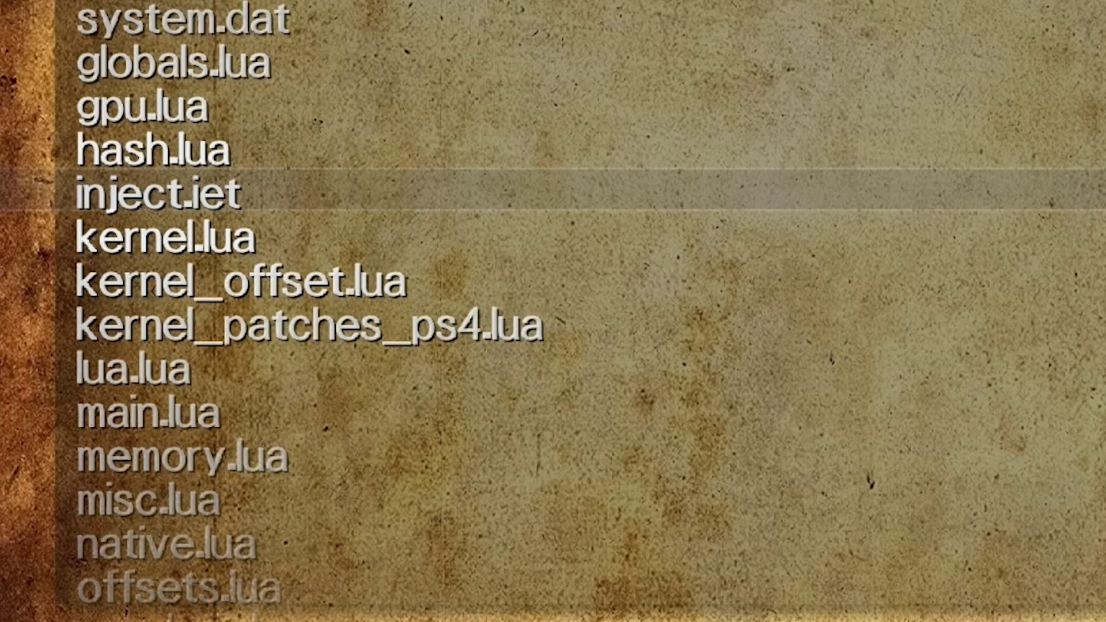
key(Up)
key(Escape)
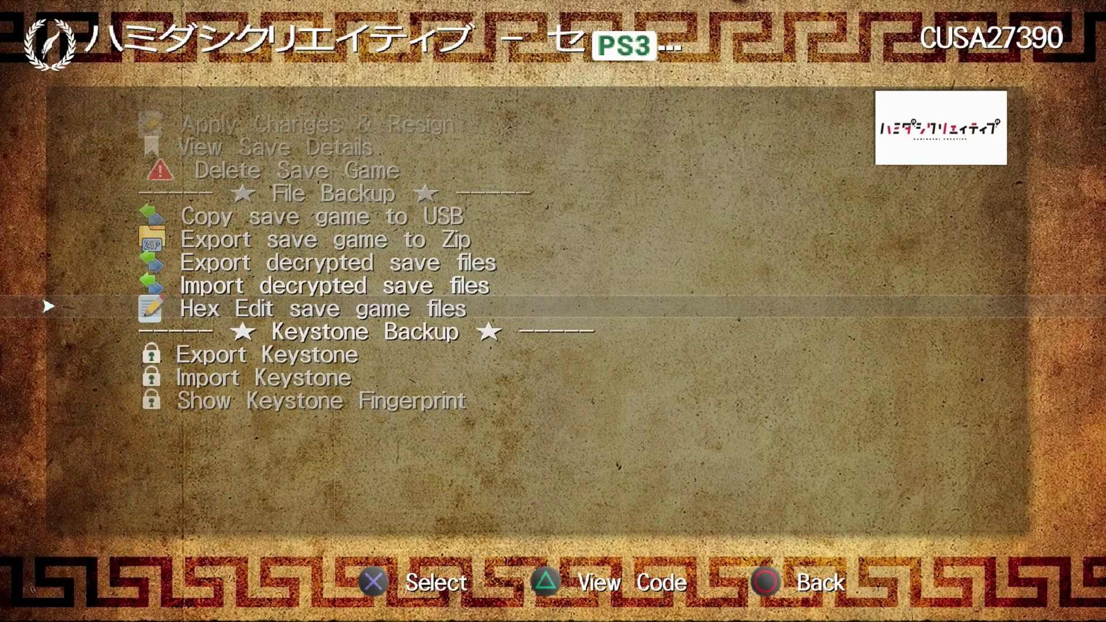
key(Down)
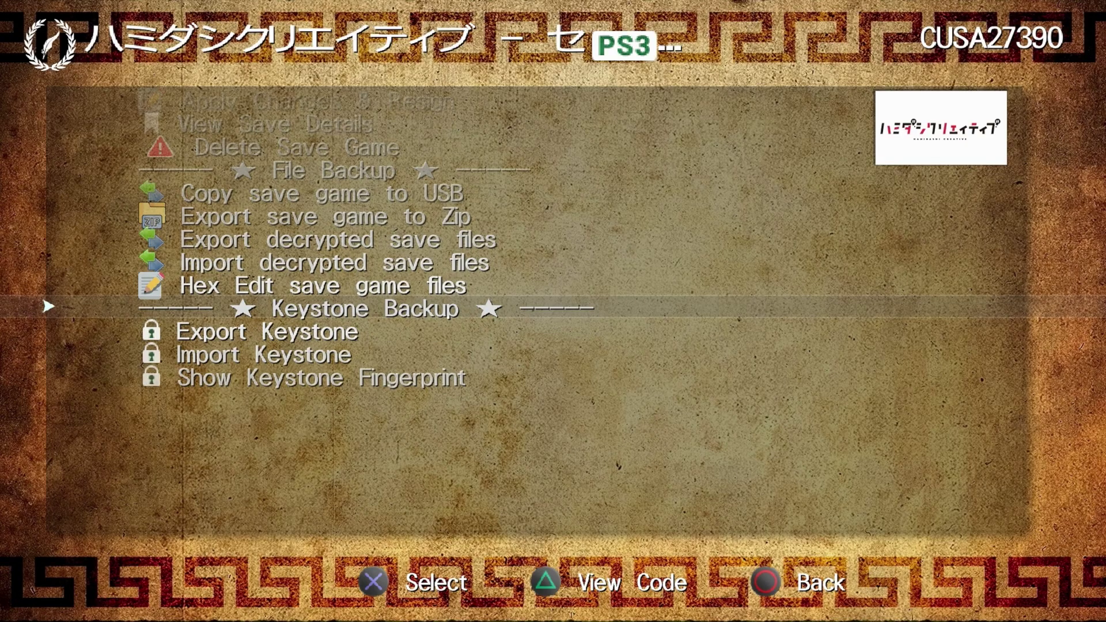
Exit Apollo Save Tool and open Application Saved Data Management in the PS4 settings.
key(Escape)
key(Escape)
key(Escape)
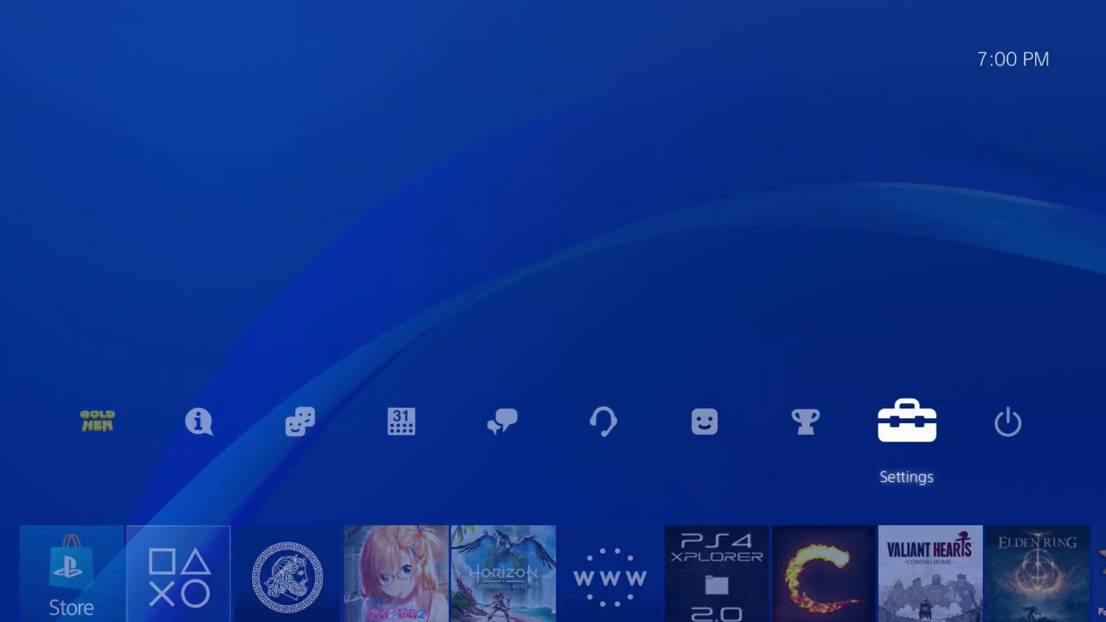
key(Return)
key(Down)
key(Down)
key(Down)
key(Down)
key(Down)
key(Down)
key(Down)
key(Down)
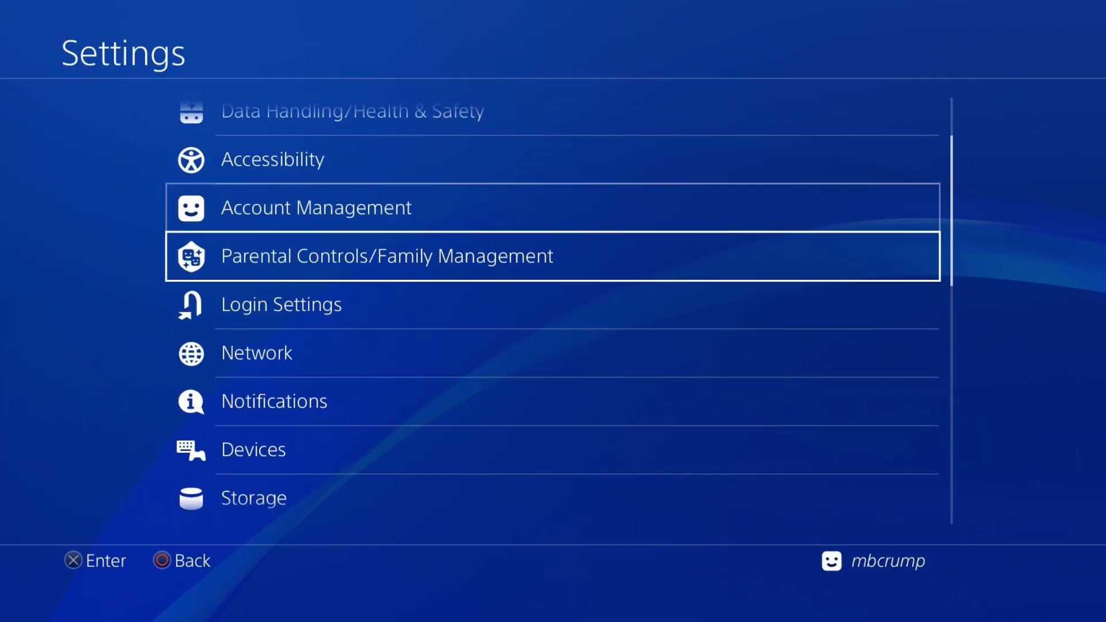
key(Return)
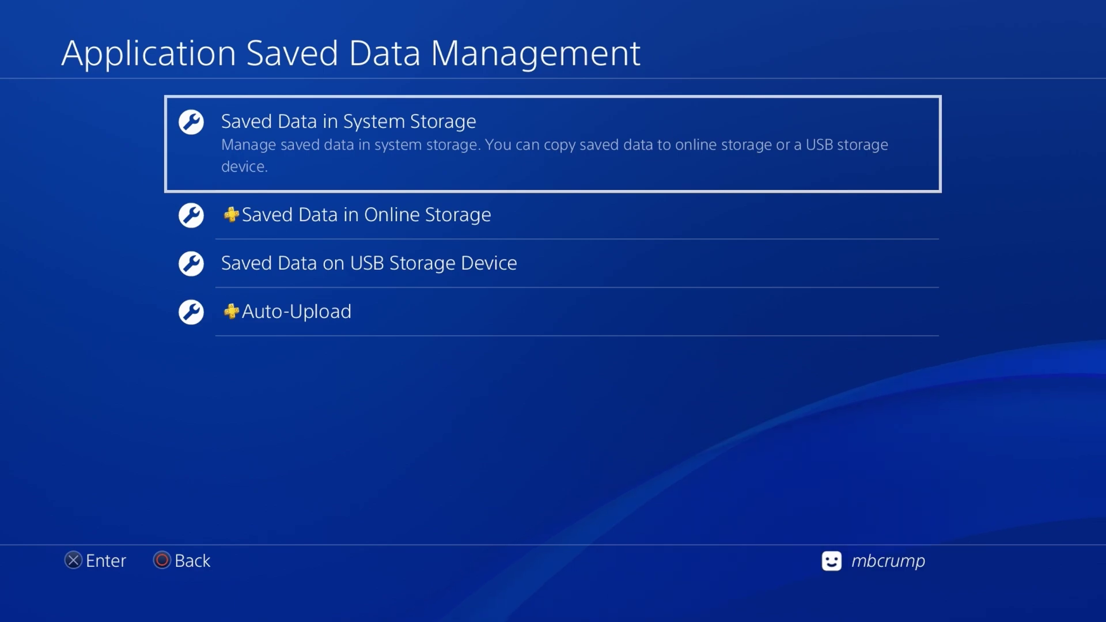
List the Non-Installed Application's saved data from system storage for copying to a USB storage device.
key(Return)
key(Down)
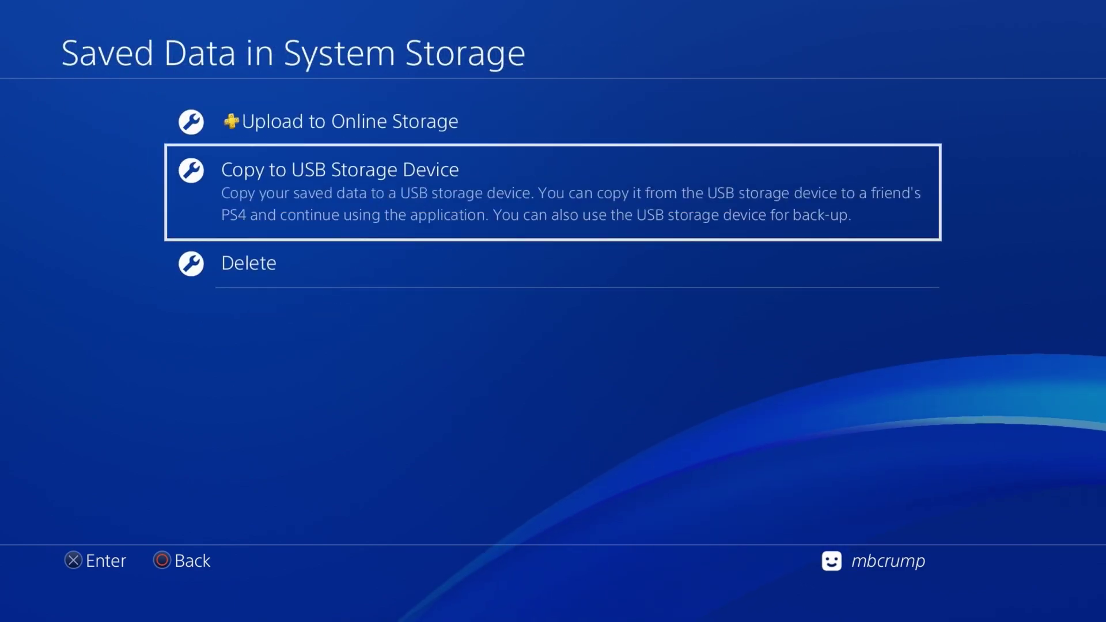
key(Return)
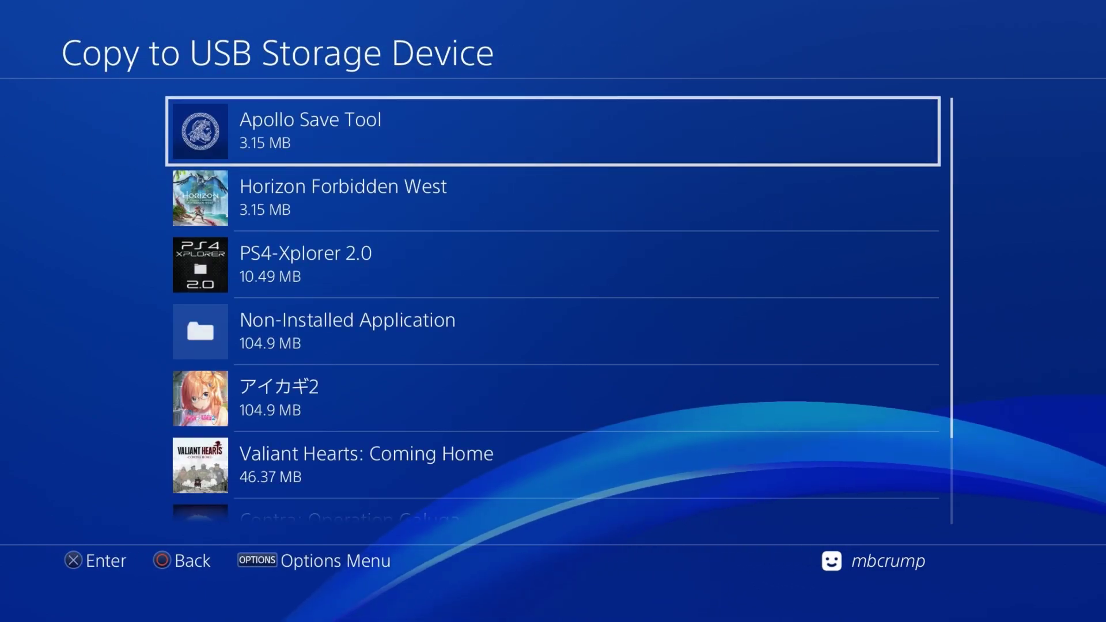
key(Down)
key(Down)
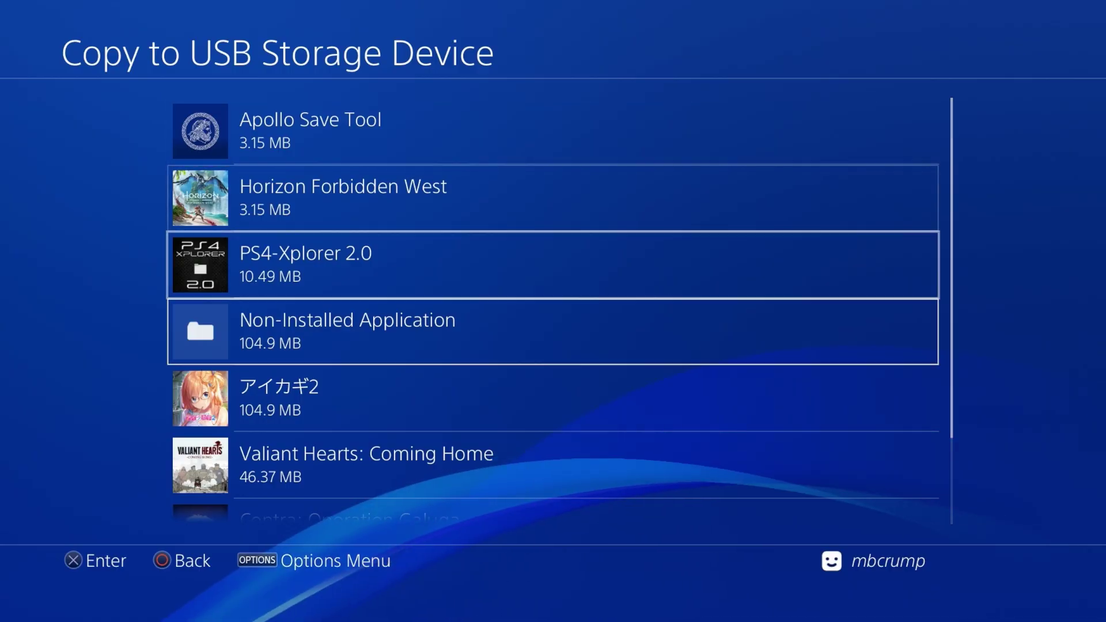
key(Down)
key(Down)
key(Down)
key(Up)
key(Up)
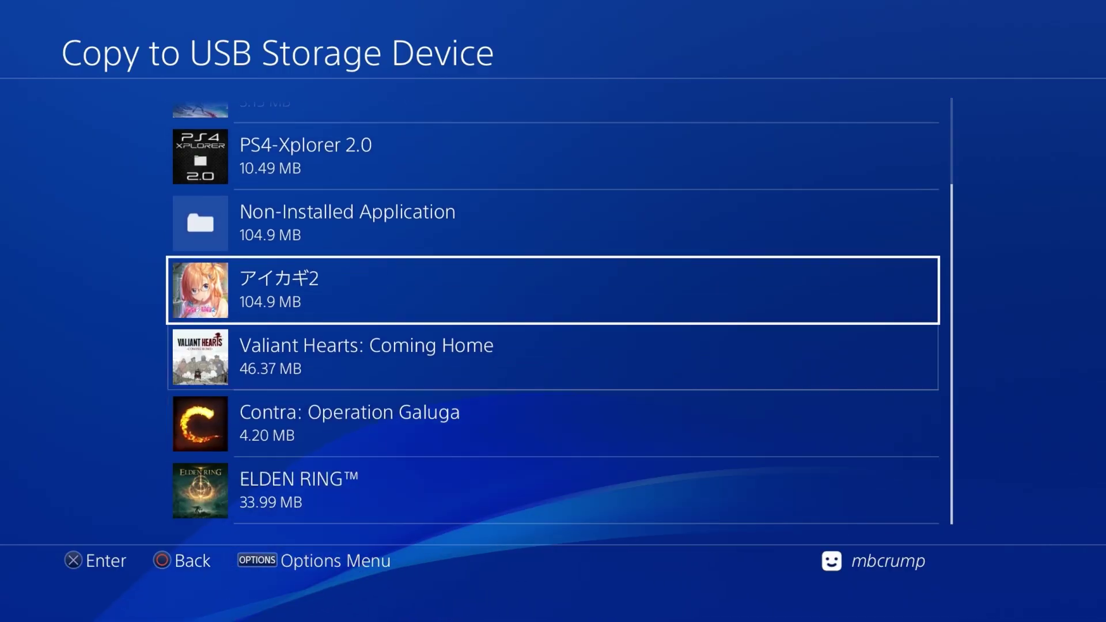
key(Up)
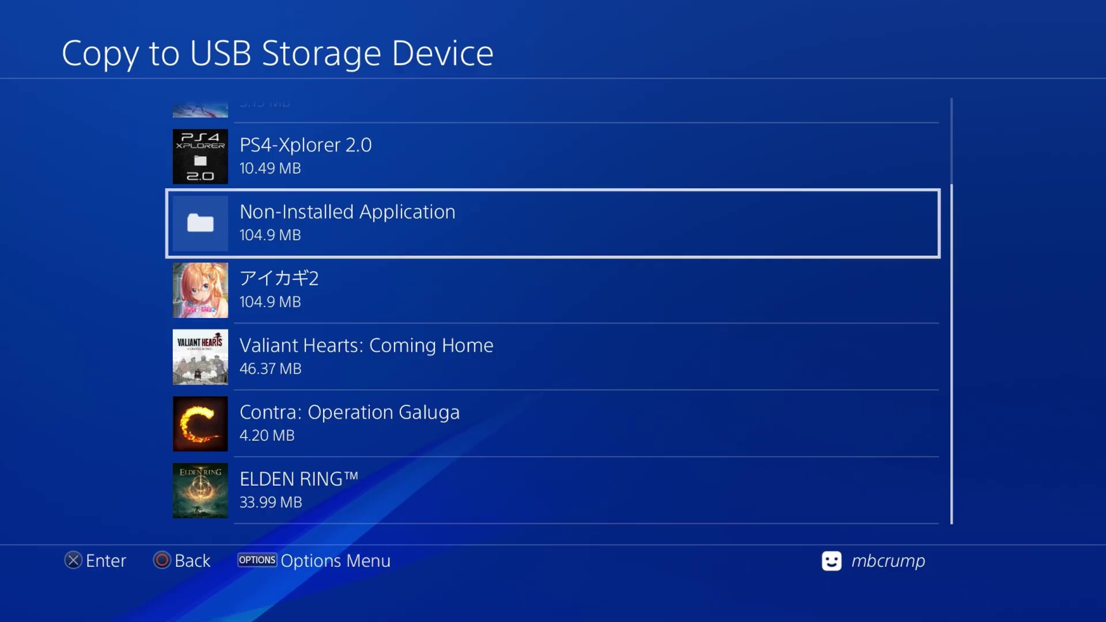
key(Return)
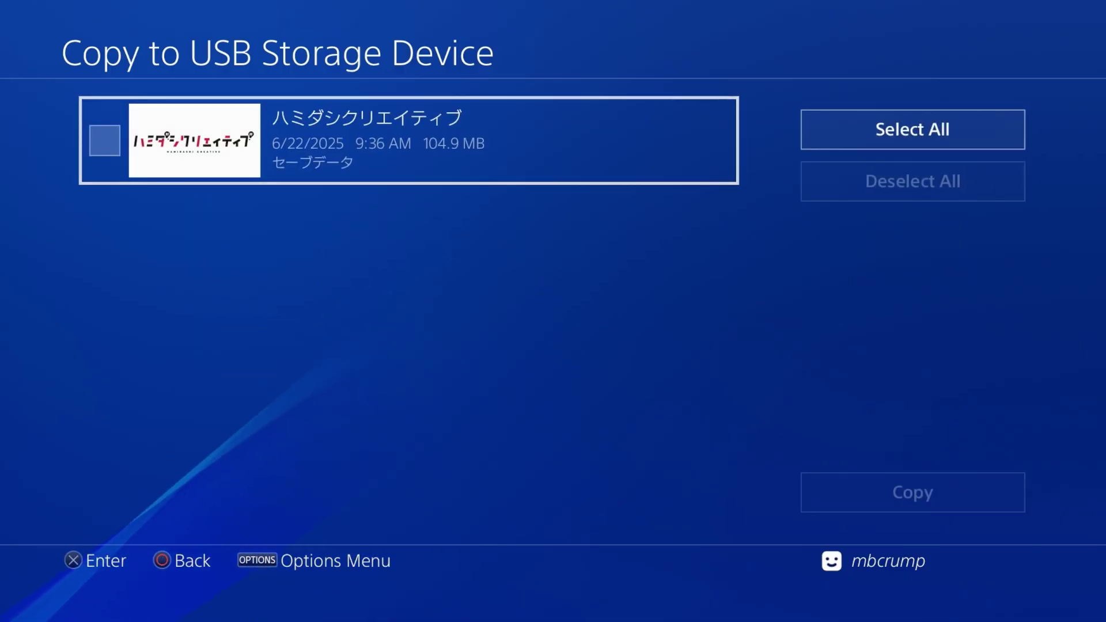
Copy the ハミダシクリエイティブ saved data to the USB storage device and return to the PS4 home screen.
key(Return)
key(Right)
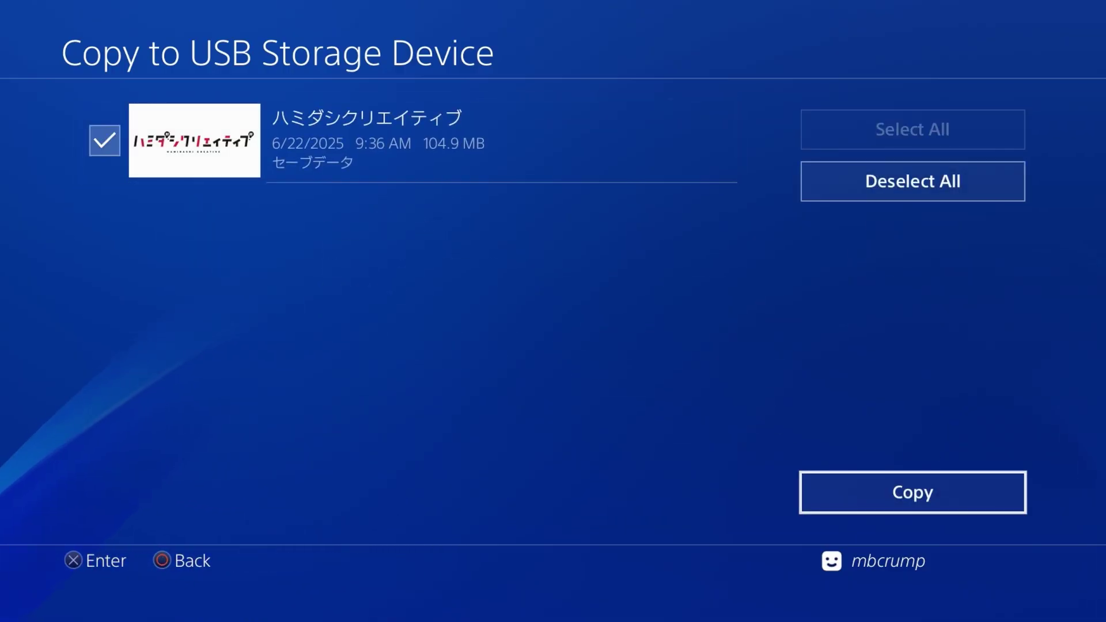
key(Return)
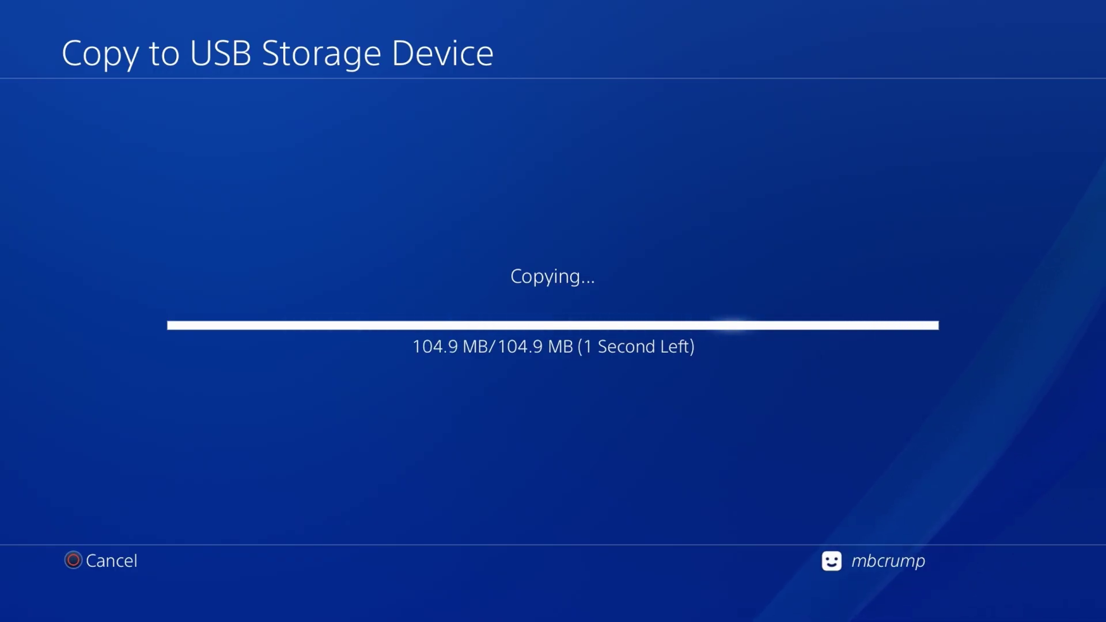
key(Escape)
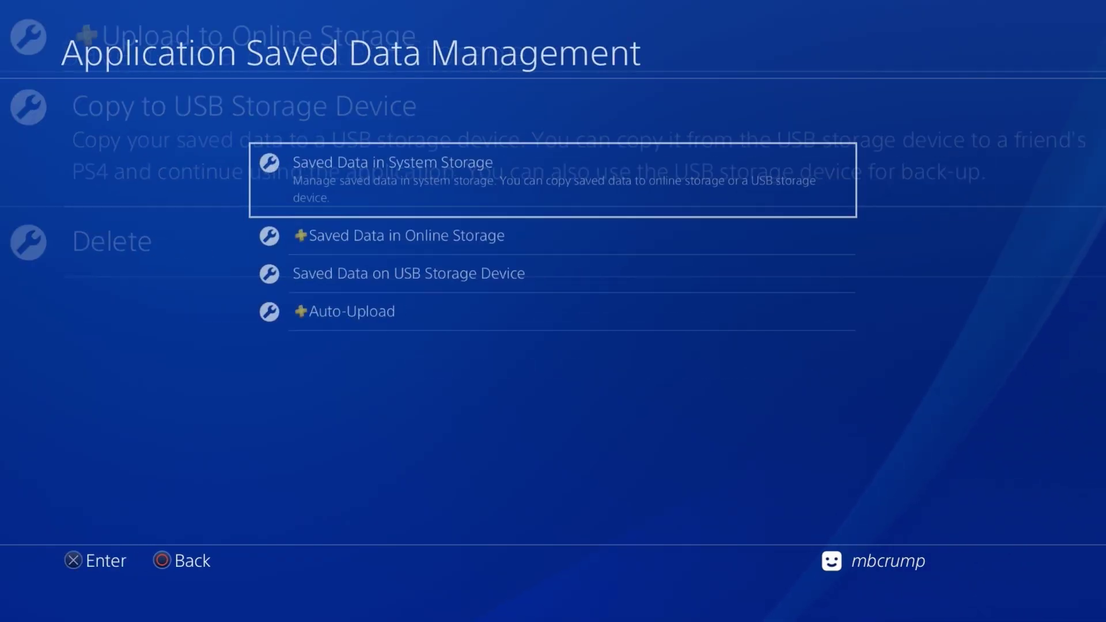
key(Escape)
key(Escape)
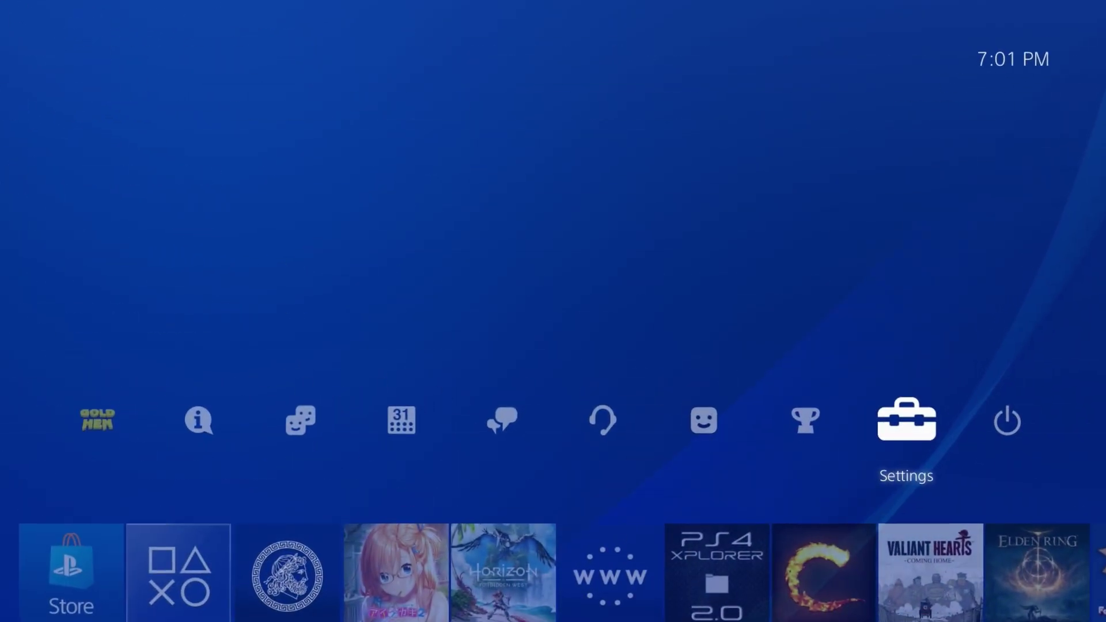
Switch to Apollo Save Tool and check the USB saves for the ハミダシクリエイティブ - セーブデータ entry.
key(Down)
key(Return)
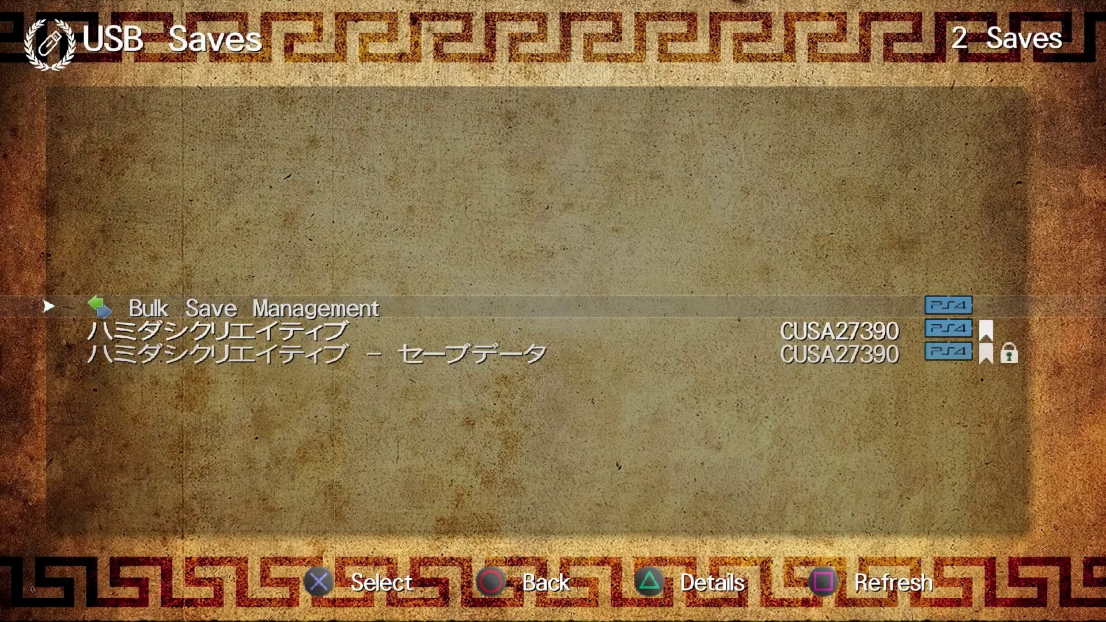
key(Down)
key(Down)
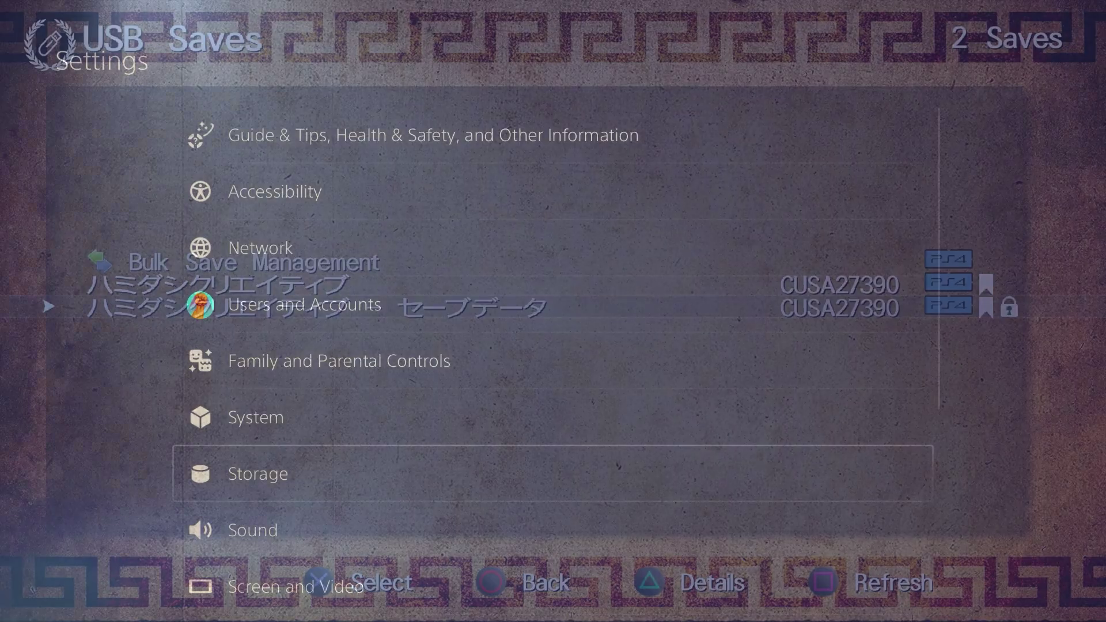
Switch to the PS5 settings and open the PS4 saved data stored on the USB drive.
key(Down)
key(Down)
key(Down)
key(Down)
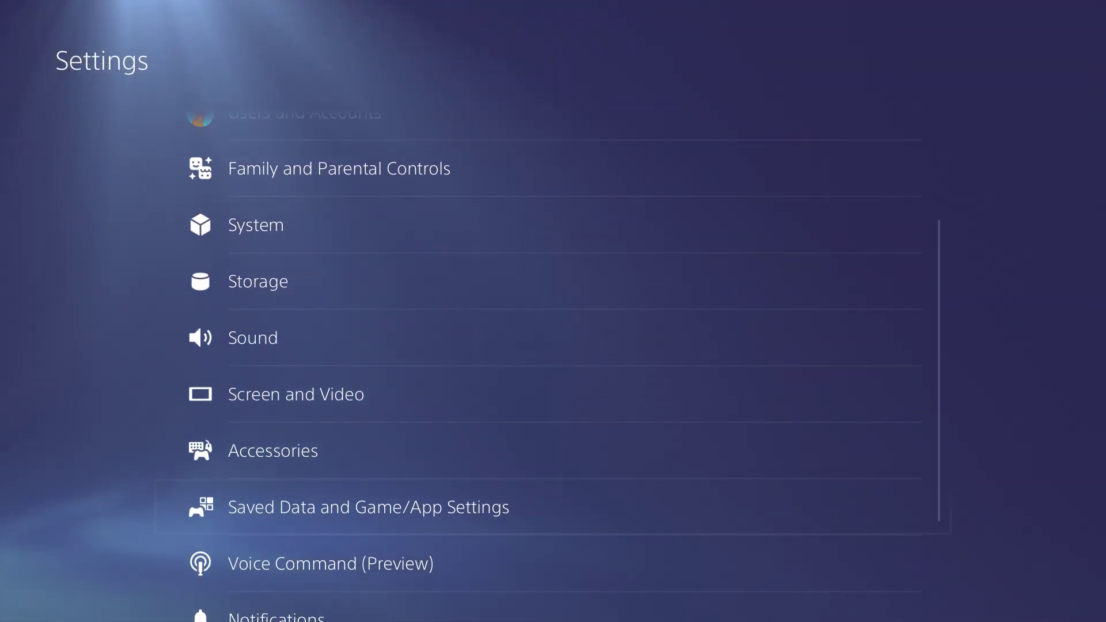
key(Return)
key(Down)
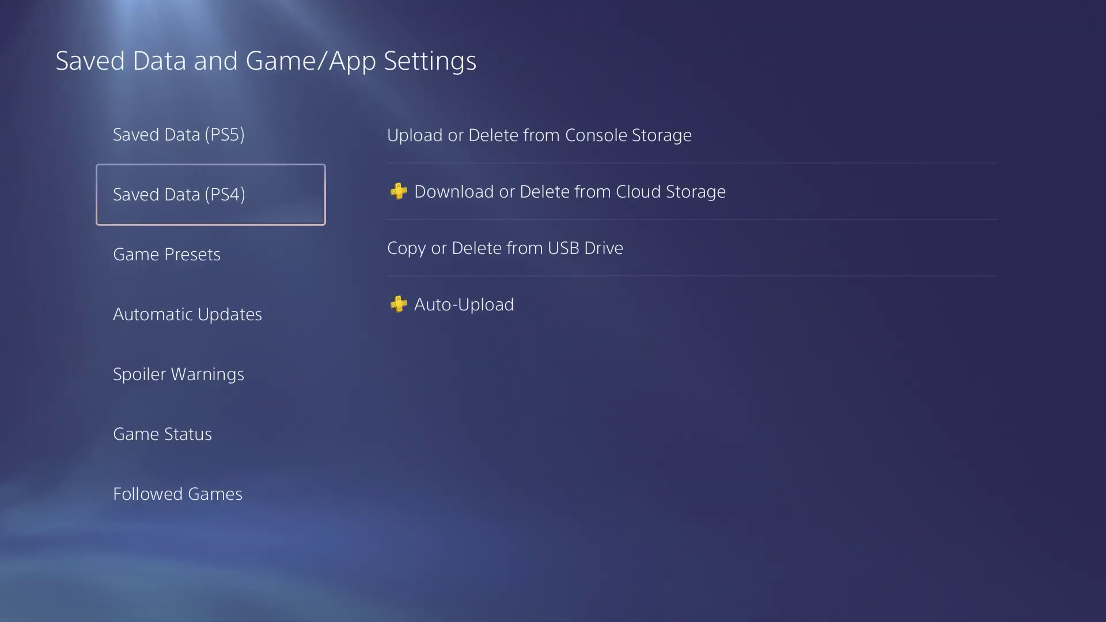
key(Right)
key(Down)
key(Down)
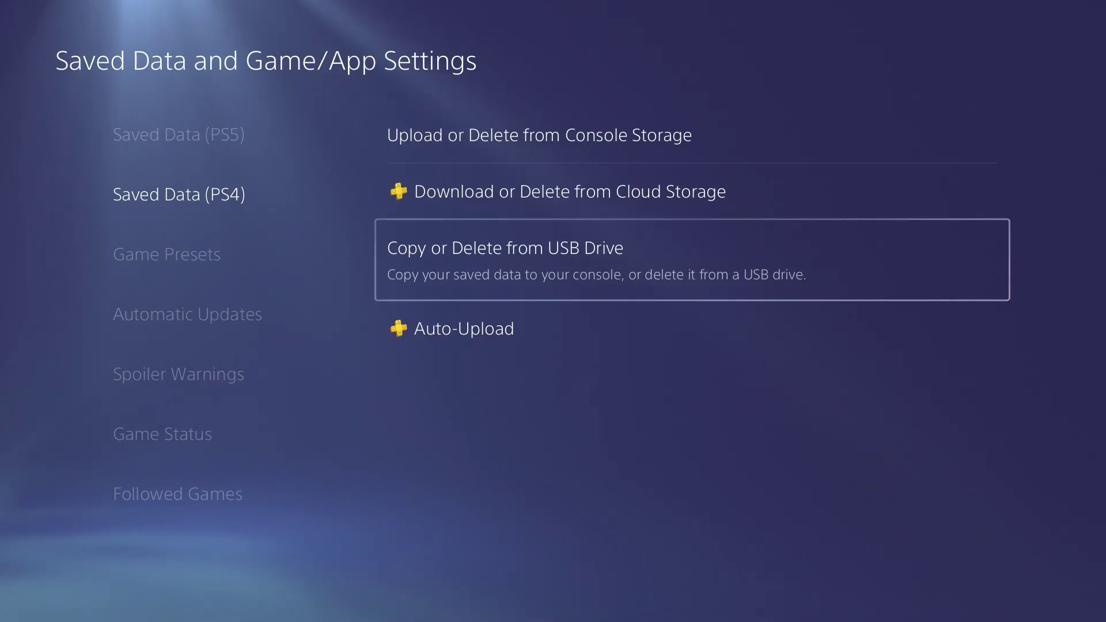
key(Return)
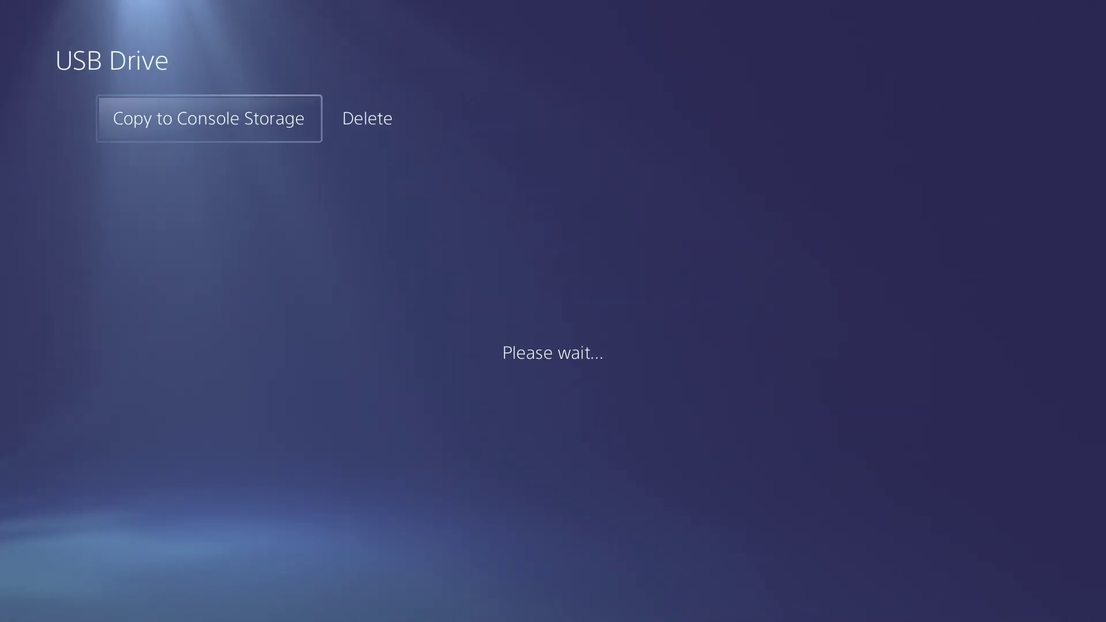
Copy the ハミダシクリエイティブ体験版 save from the USB drive to console storage, overwriting the existing saved data.
key(Return)
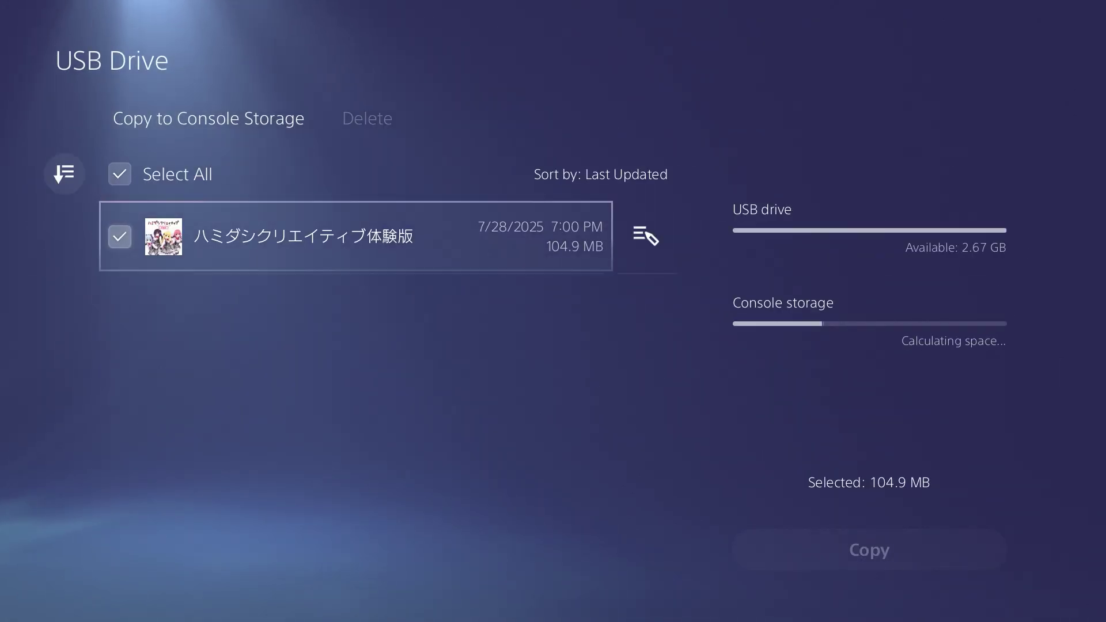
key(Right)
key(Right)
key(Return)
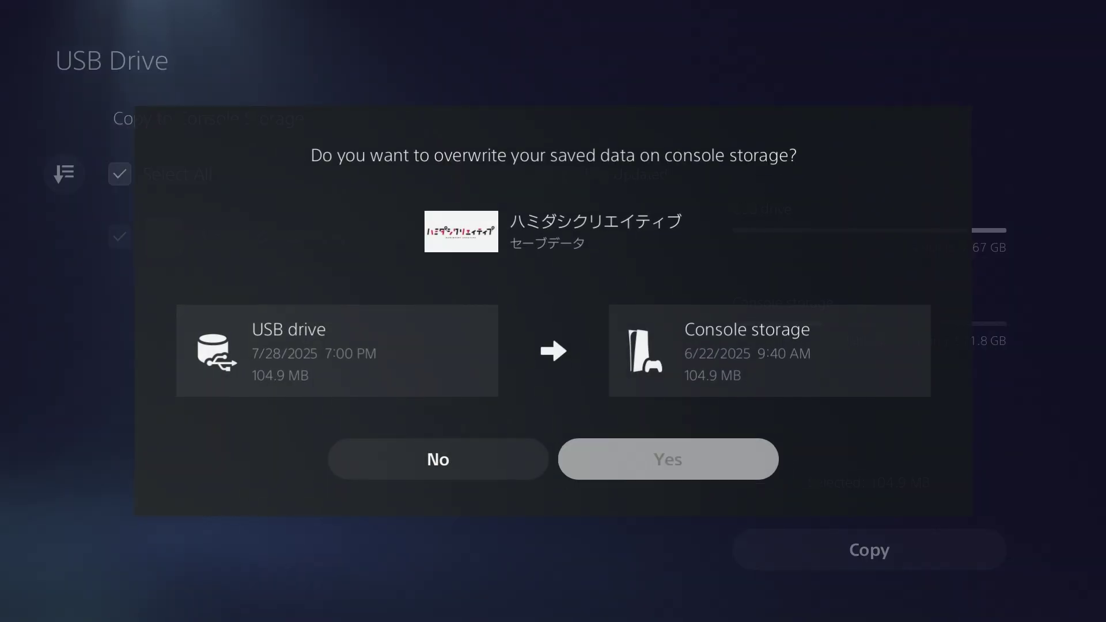
key(Return)
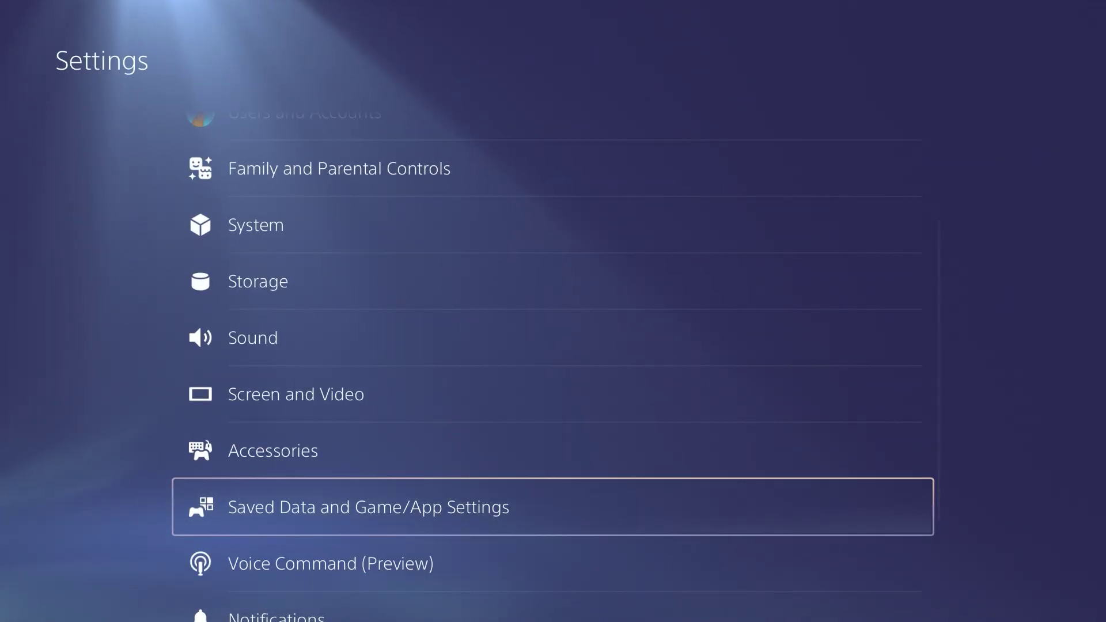
Open Console Information in the PS5 system settings to check the installed system software version.
key(Up)
key(Up)
key(Up)
key(Up)
key(Up)
key(Up)
key(Up)
key(Up)
key(Up)
key(Down)
key(Down)
key(Down)
key(Down)
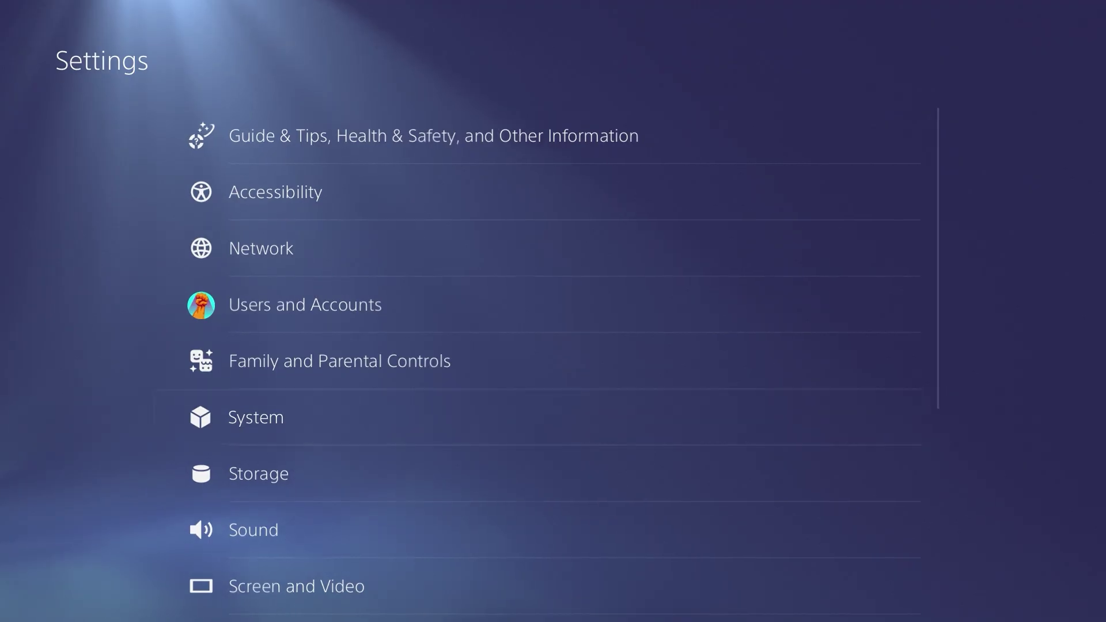
key(Return)
key(Right)
key(Return)
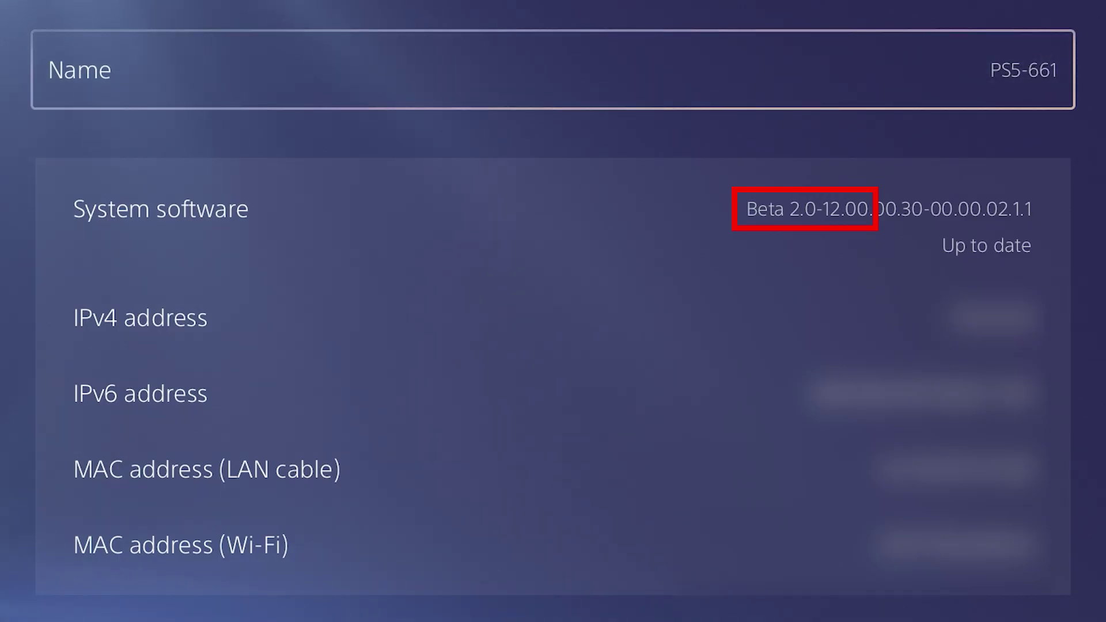
Return to the PS5 home screen and select the ハミダシクリエイティブ体験版 game.
key(Escape)
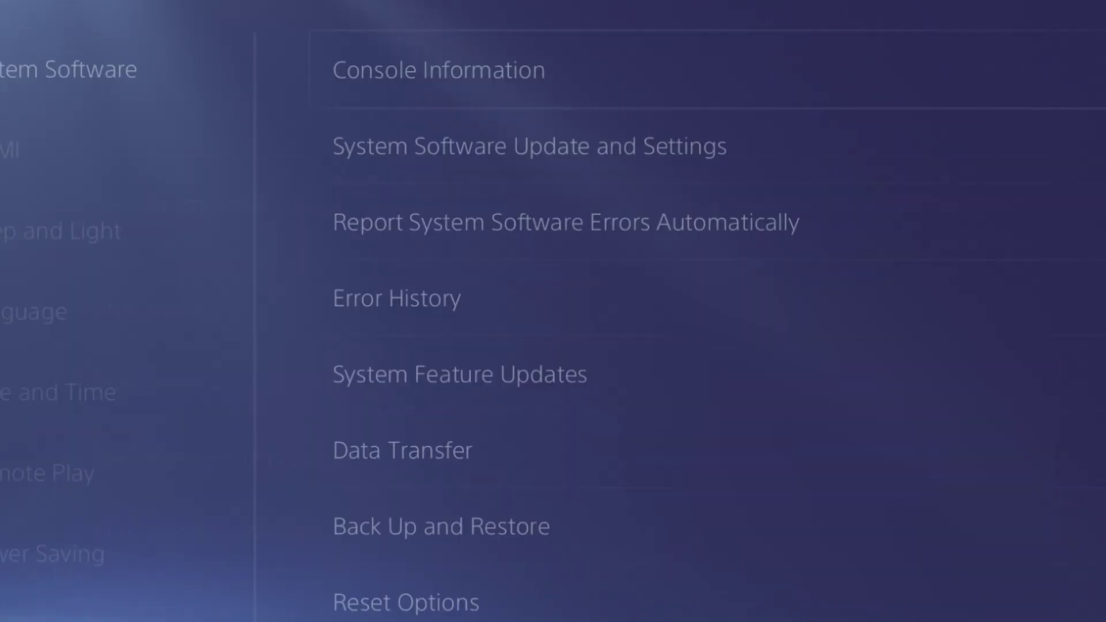
key(Escape)
key(Escape)
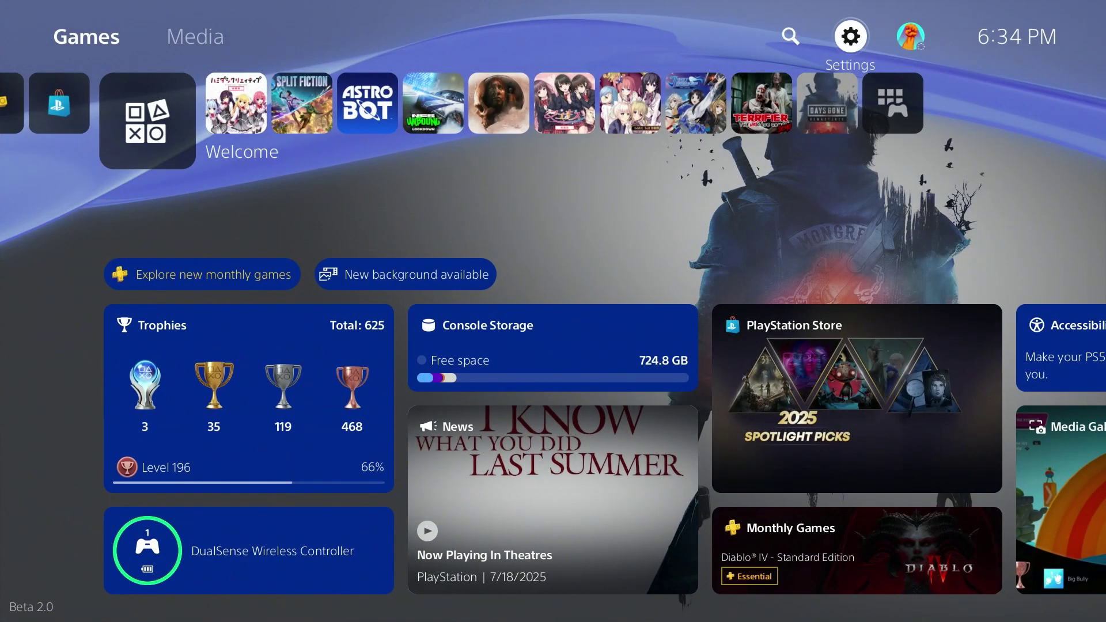
key(Right)
key(Down)
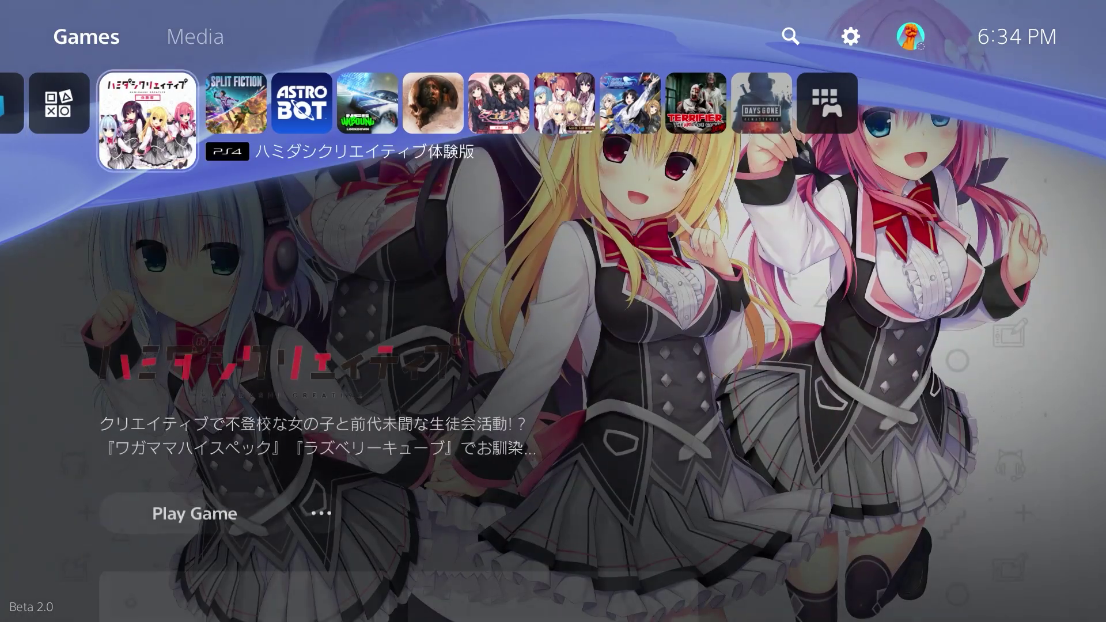